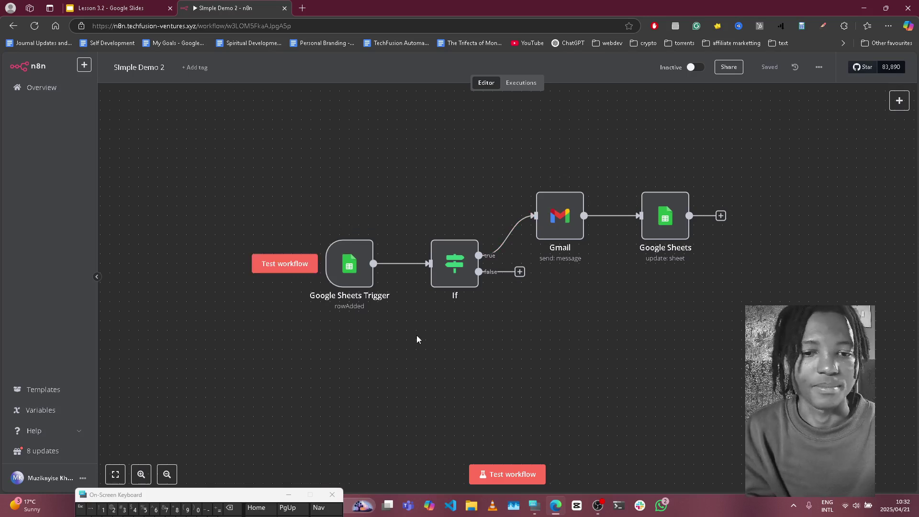
Set the Google Sheets Trigger node to trigger on Row Added or Updated
{"action": "double_click", "coordinate": [355, 278]}
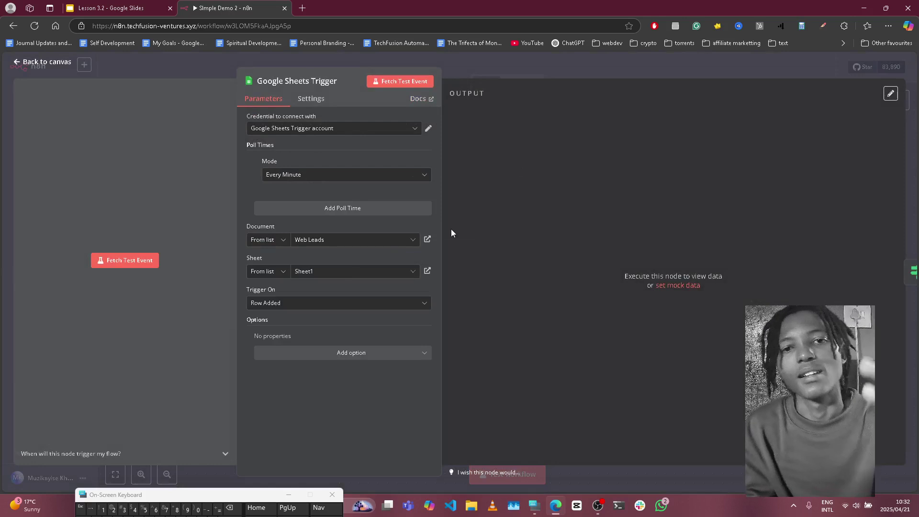
{"action": "left_click", "coordinate": [279, 307]}
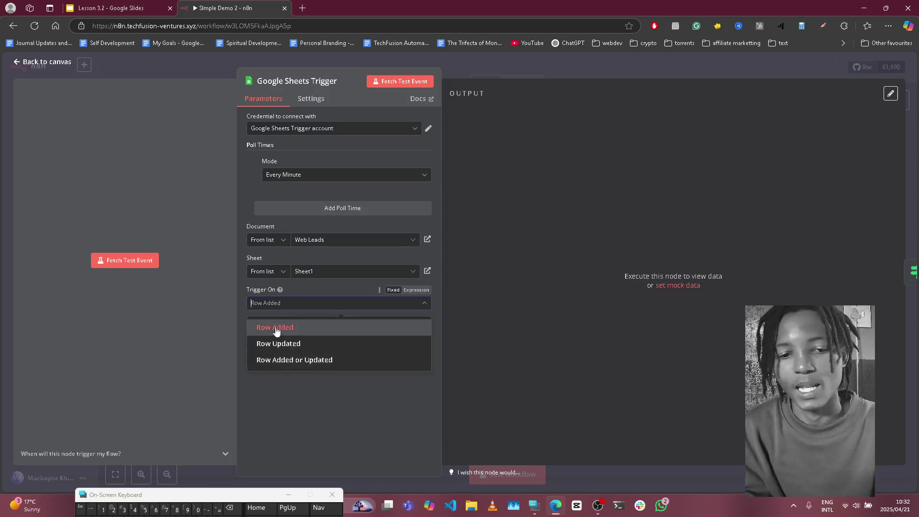
{"action": "left_click", "coordinate": [312, 365]}
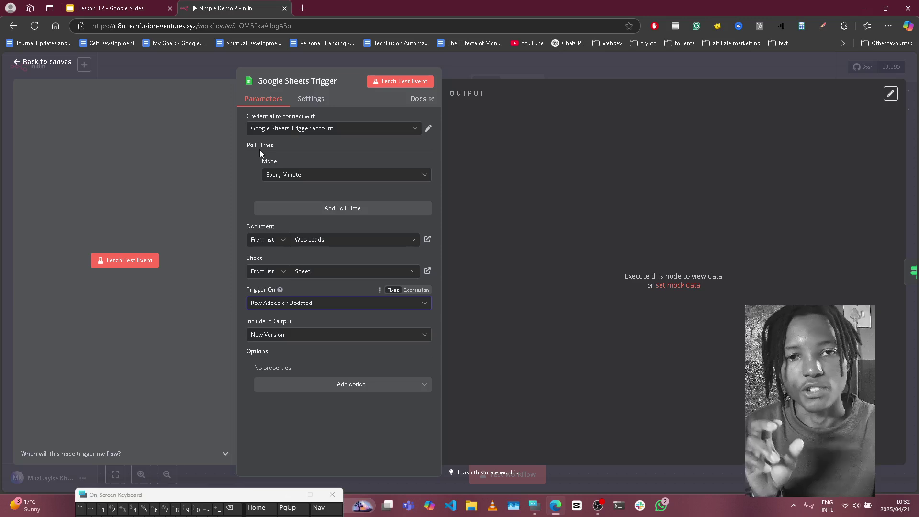
{"action": "left_click", "coordinate": [489, 73]}
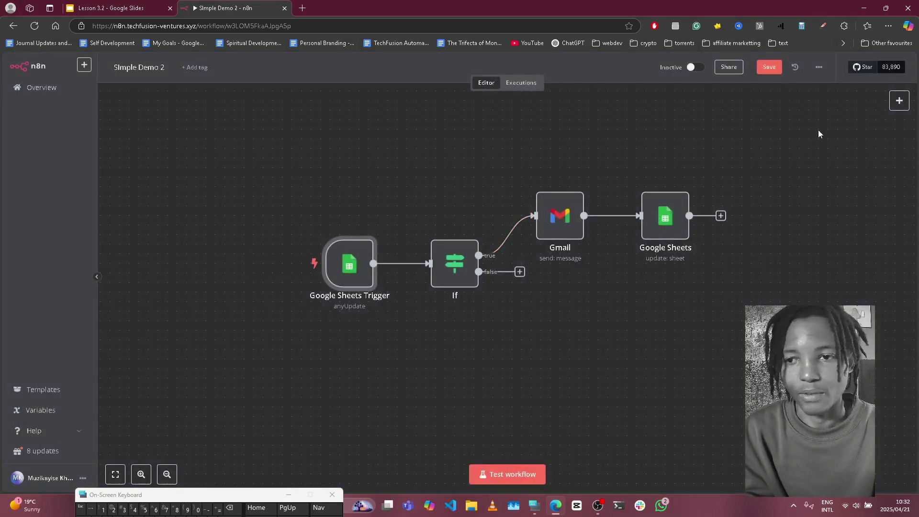
Search the node library for "trigge", look through the trigger nodes, and clear the search
{"action": "mouse_move", "coordinate": [360, 265]}
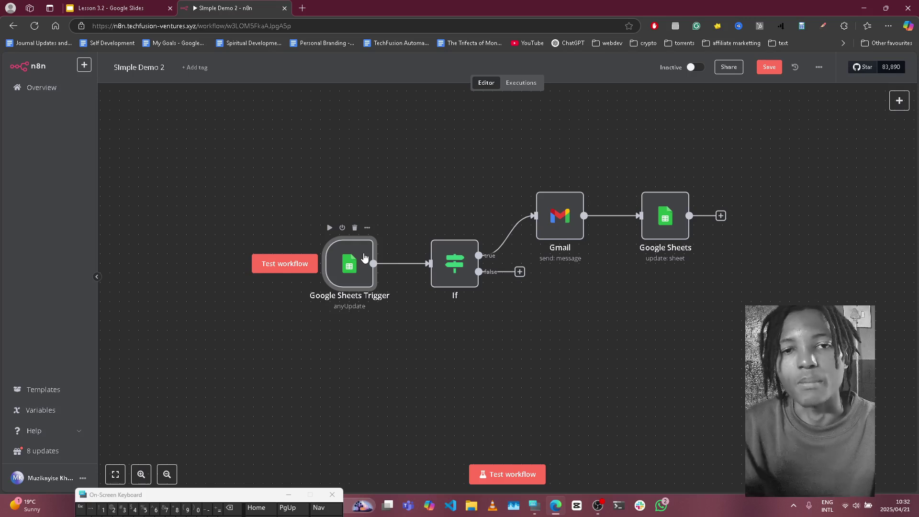
{"action": "left_click", "coordinate": [903, 108]}
{"action": "type", "text": "trigge"}
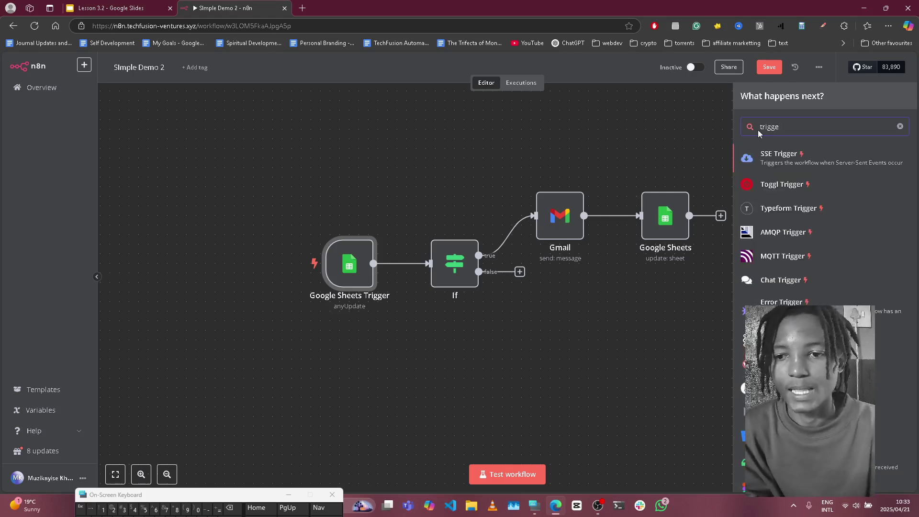
{"action": "scroll", "coordinate": [800, 247], "scroll_direction": "down", "scroll_amount": 5}
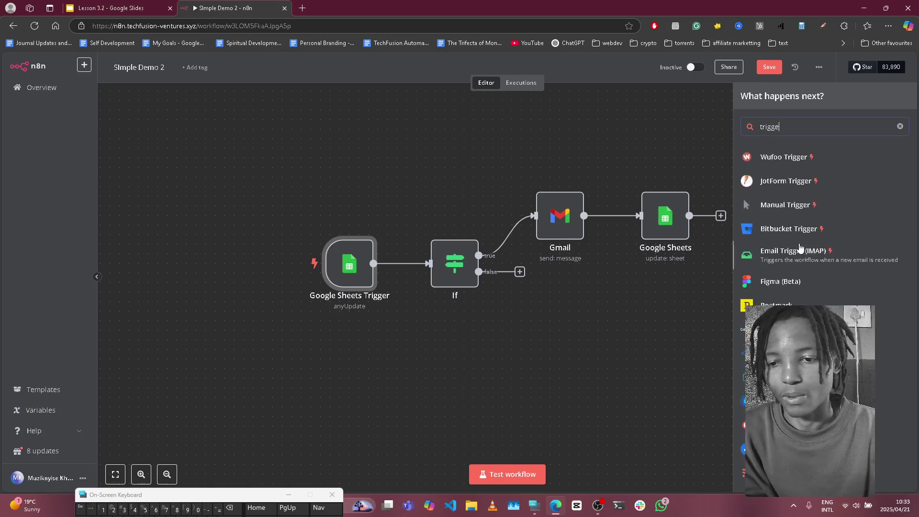
{"action": "scroll", "coordinate": [800, 248], "scroll_direction": "down", "scroll_amount": 3}
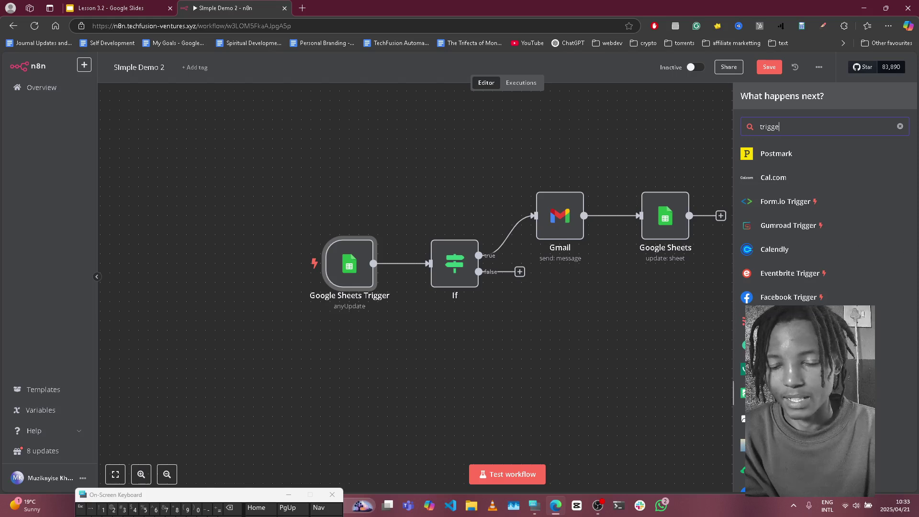
{"action": "scroll", "coordinate": [784, 249], "scroll_direction": "up", "scroll_amount": 8}
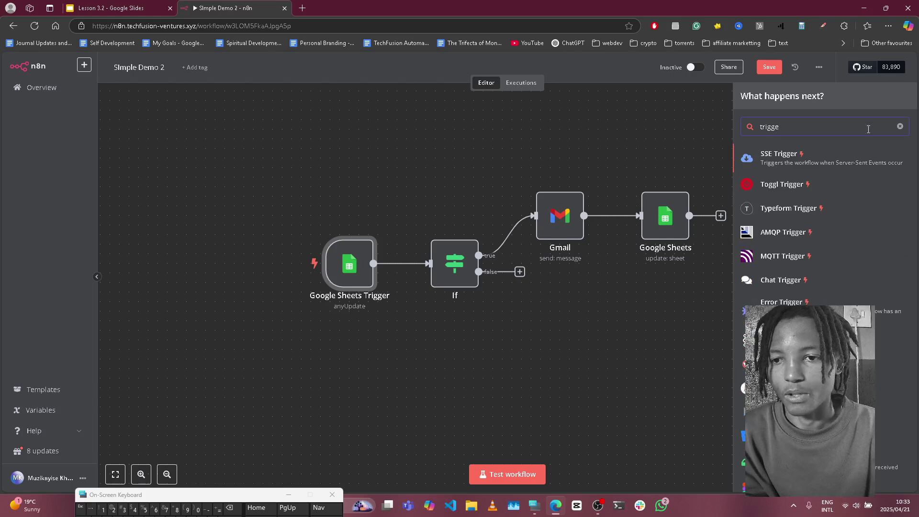
{"action": "left_click", "coordinate": [899, 126]}
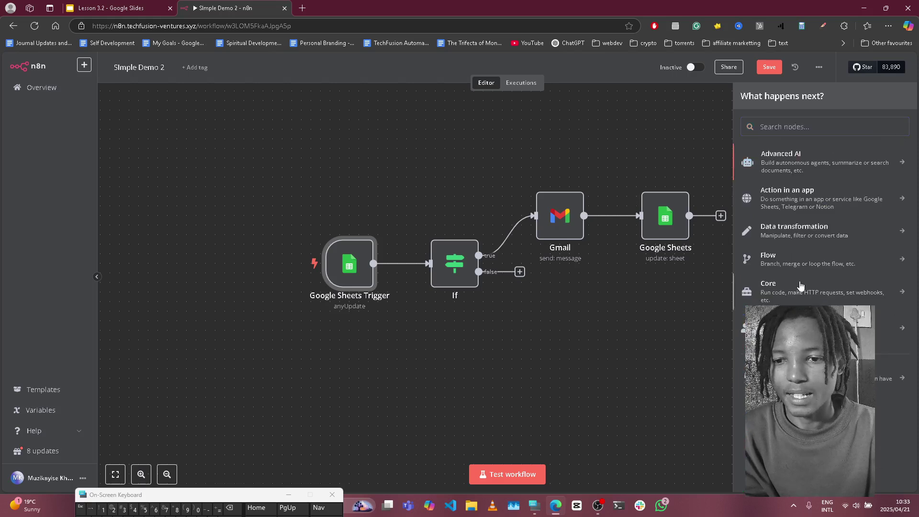
Browse the app-event triggers available for starting a workflow and view the ones Airtable offers
{"action": "left_click", "coordinate": [804, 376]}
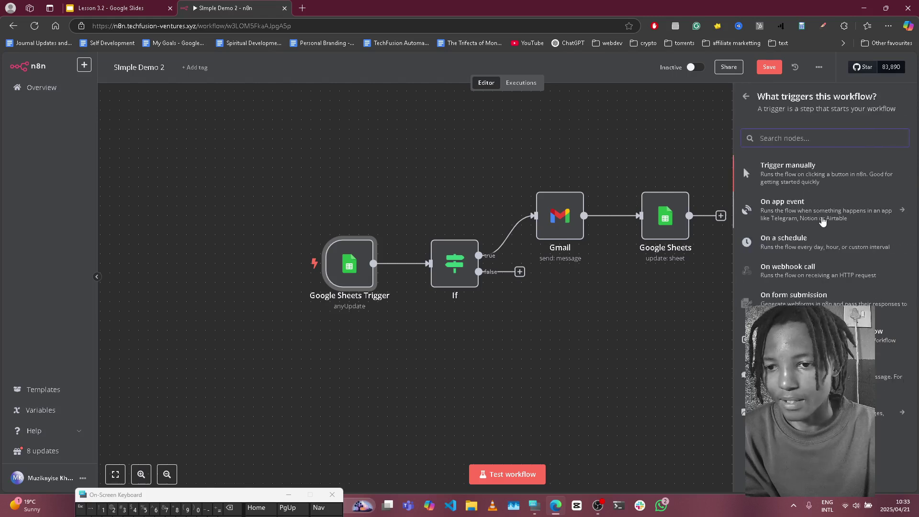
{"action": "left_click", "coordinate": [820, 209]}
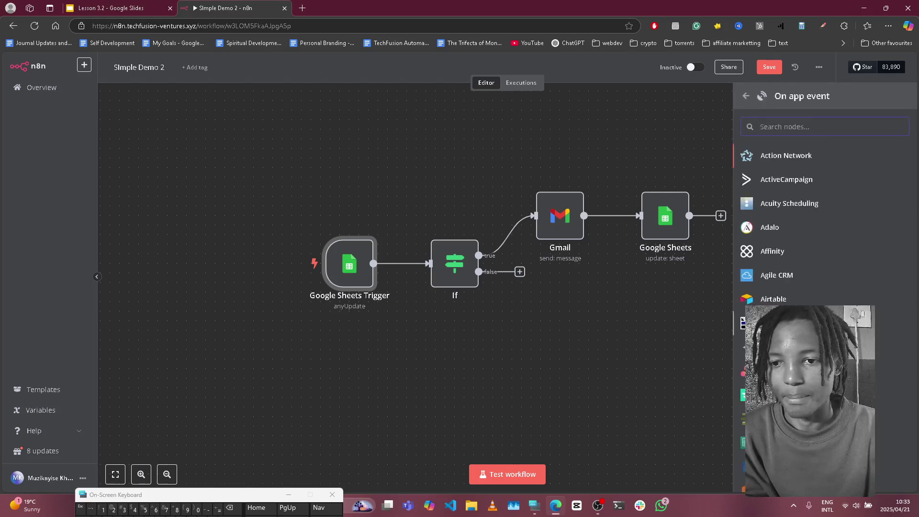
{"action": "scroll", "coordinate": [822, 222], "scroll_direction": "down", "scroll_amount": 10}
{"action": "scroll", "coordinate": [822, 222], "scroll_direction": "up", "scroll_amount": 15}
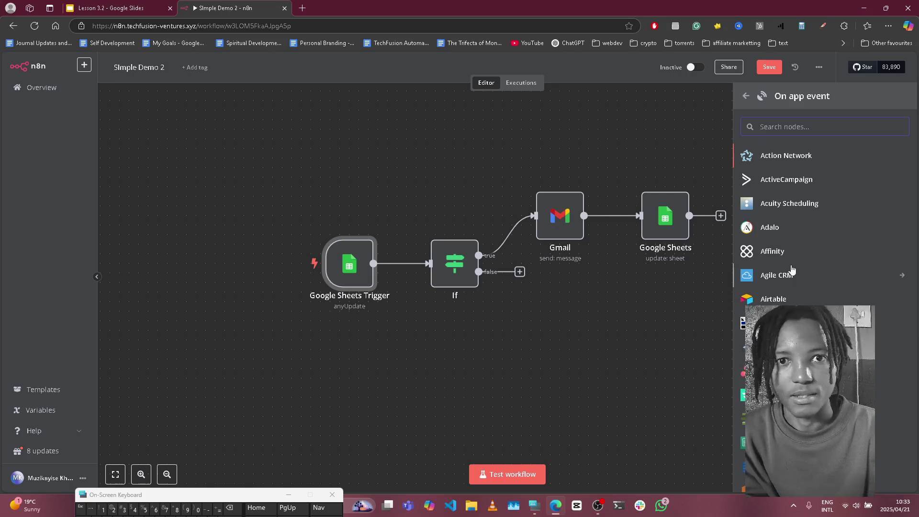
{"action": "left_click", "coordinate": [772, 297]}
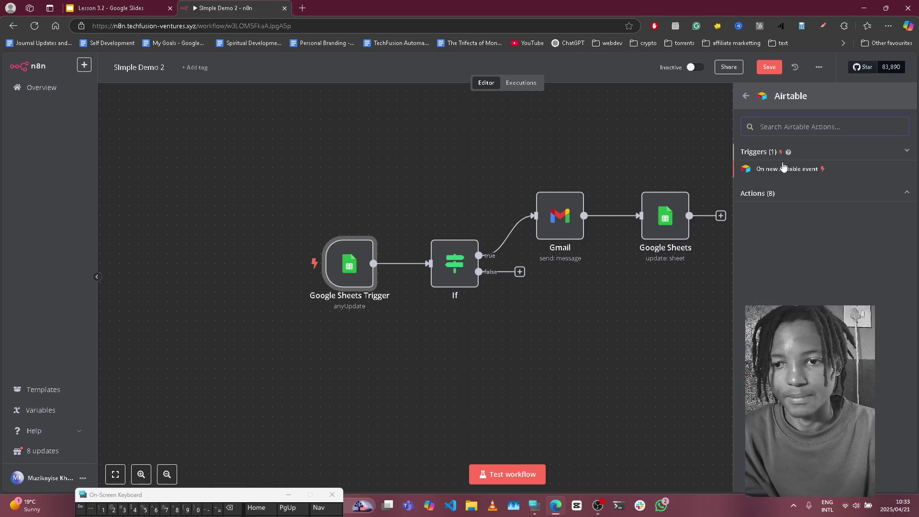
{"action": "left_click", "coordinate": [745, 95]}
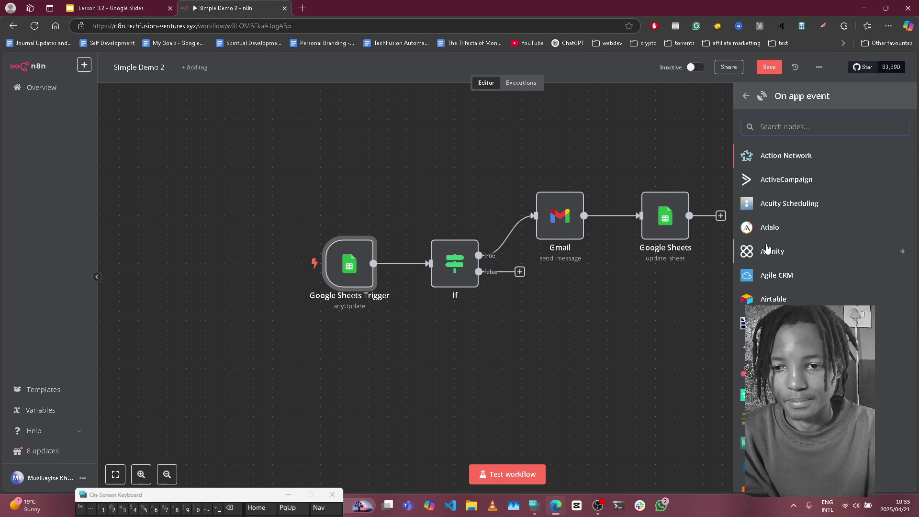
Review the Agile CRM triggers and actions, look further down the app-event list, and return to the trigger types
{"action": "left_click", "coordinate": [780, 274]}
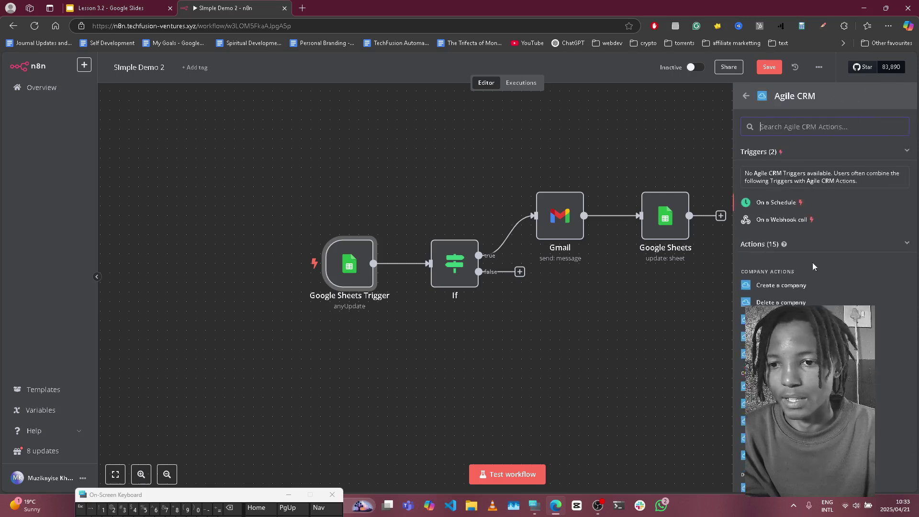
{"action": "scroll", "coordinate": [814, 229], "scroll_direction": "down", "scroll_amount": 5}
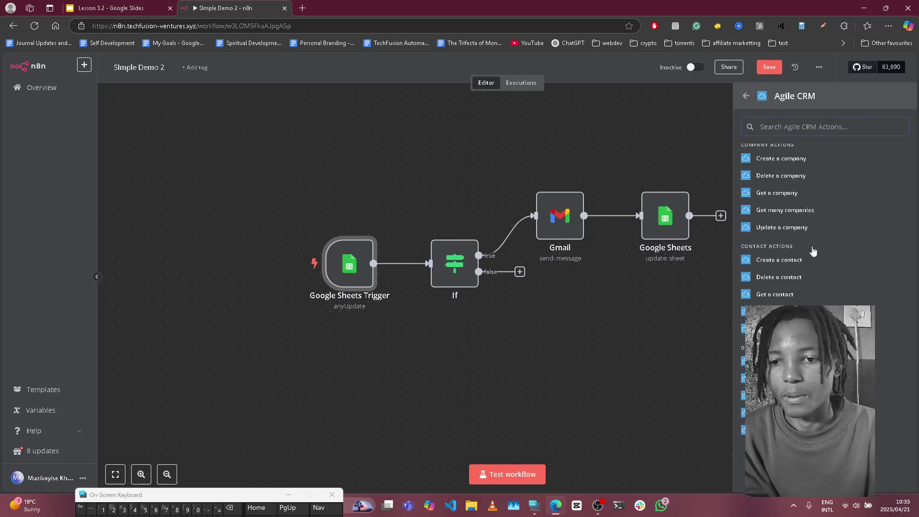
{"action": "scroll", "coordinate": [789, 239], "scroll_direction": "up", "scroll_amount": 5}
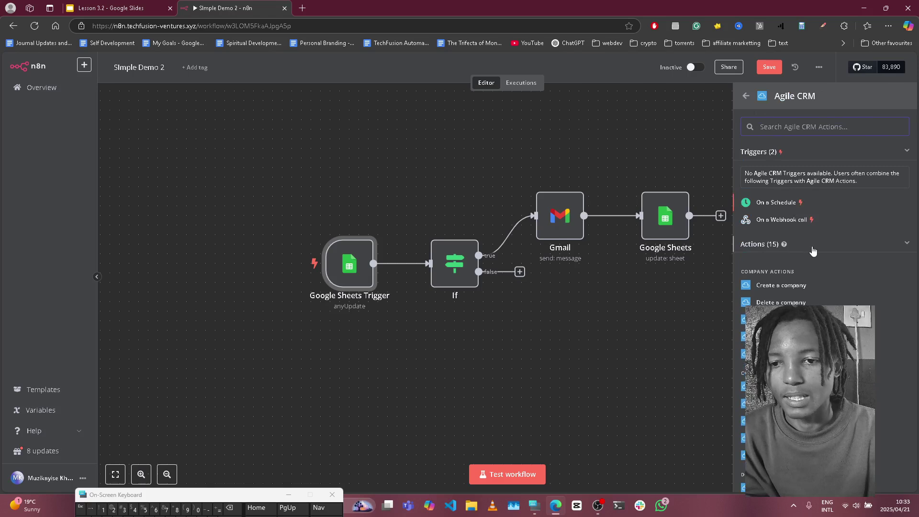
{"action": "left_click", "coordinate": [746, 96]}
{"action": "scroll", "coordinate": [814, 215], "scroll_direction": "down", "scroll_amount": 5}
{"action": "scroll", "coordinate": [823, 216], "scroll_direction": "down", "scroll_amount": 3}
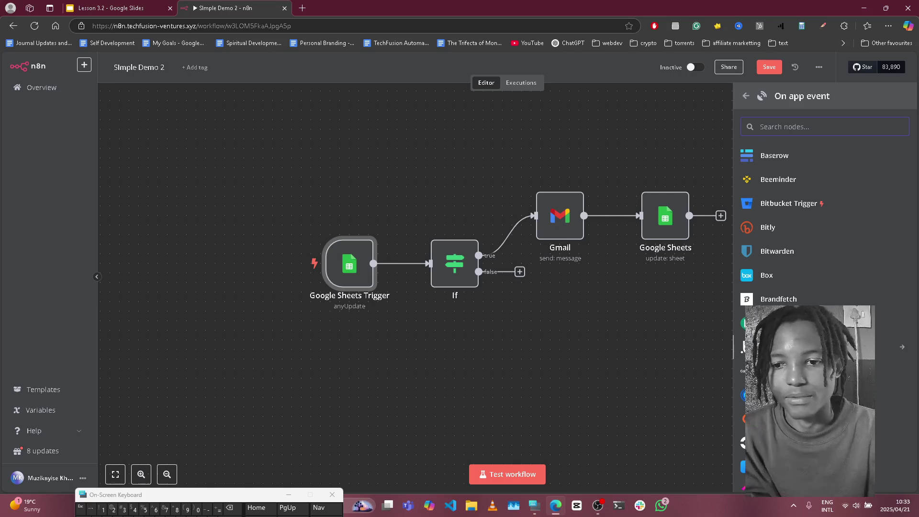
{"action": "left_click", "coordinate": [746, 97]}
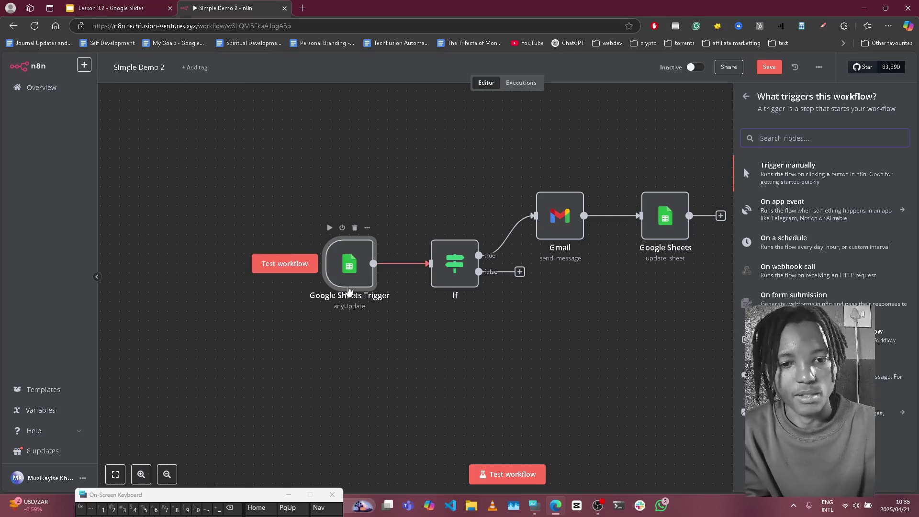
Open the Gmail node to review its send-message parameters and return to the canvas
{"action": "left_click", "coordinate": [564, 223]}
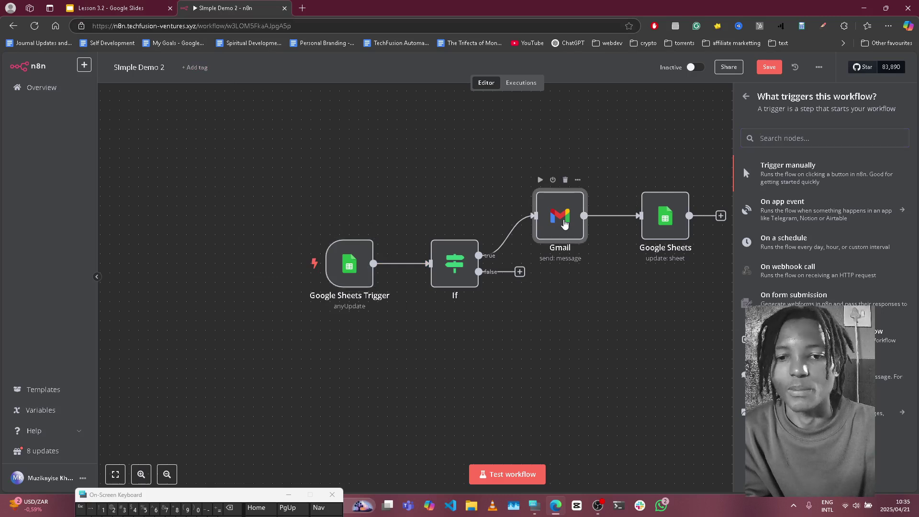
{"action": "double_click", "coordinate": [565, 223]}
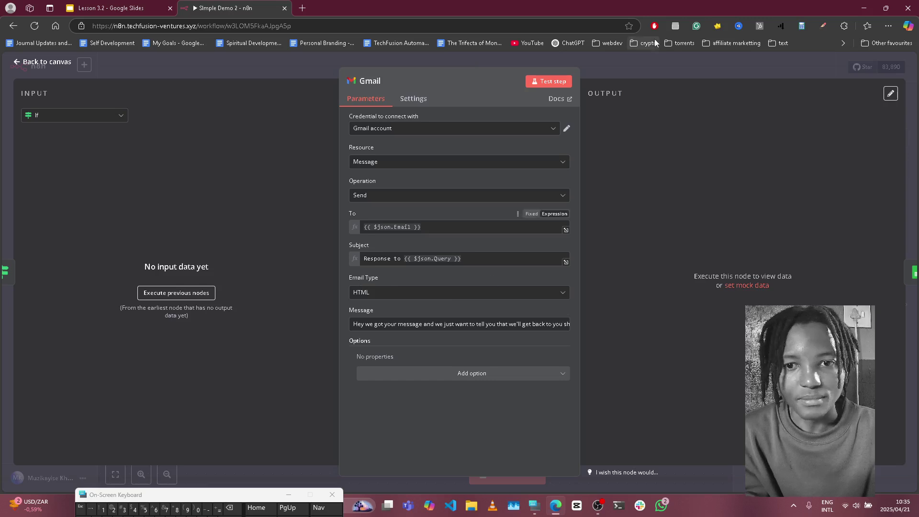
{"action": "left_click", "coordinate": [615, 69]}
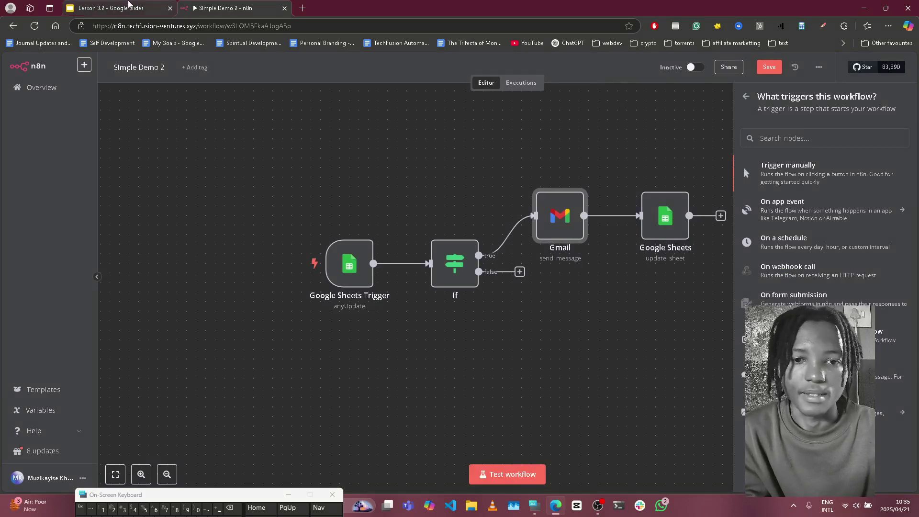
Switch to the Lesson 3.2 presentation in Google Slides and show the Core Nodes slide
{"action": "left_click", "coordinate": [128, 5]}
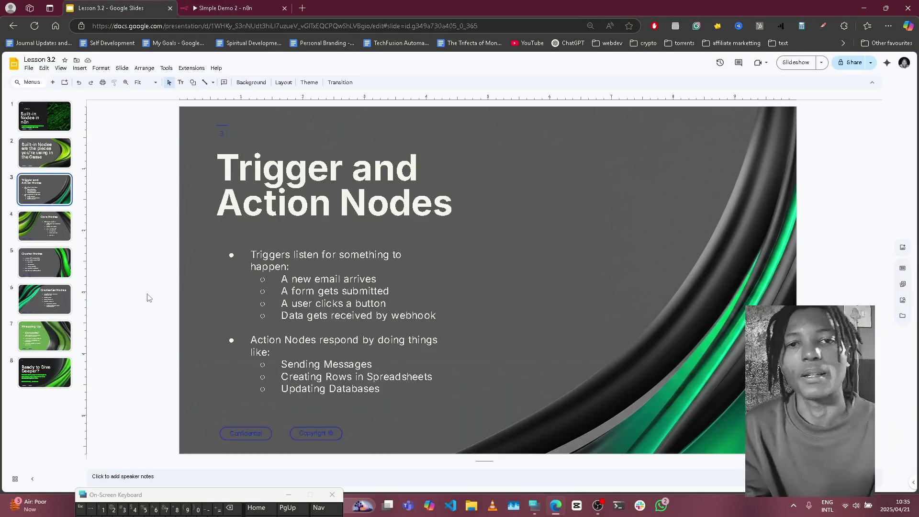
{"action": "key", "text": "Down"}
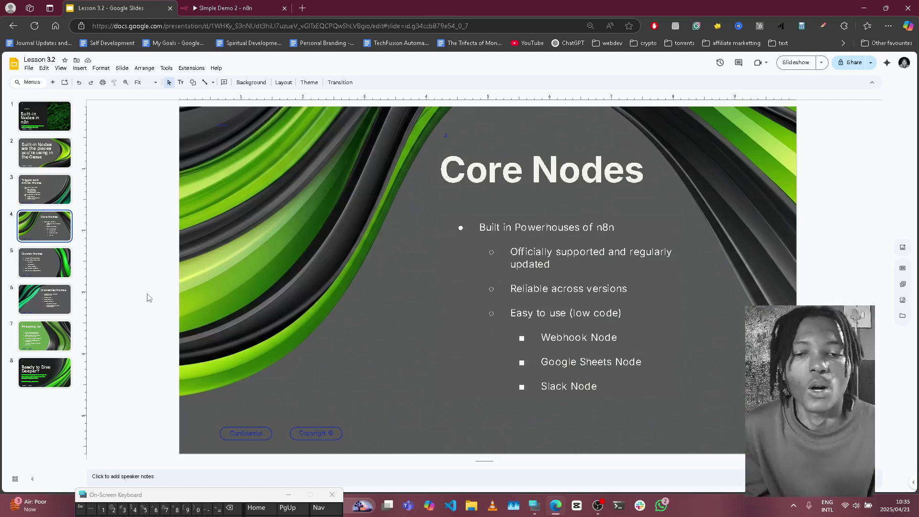
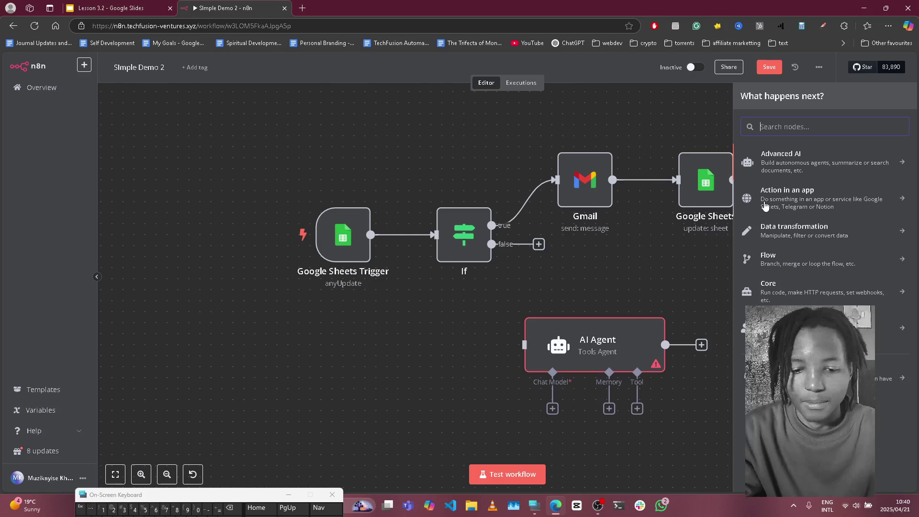
Add a YouTube node with the Get a channel action and shift it slightly away from the AI Agent node
{"action": "type", "text": "youtub"}
{"action": "left_click", "coordinate": [789, 155]}
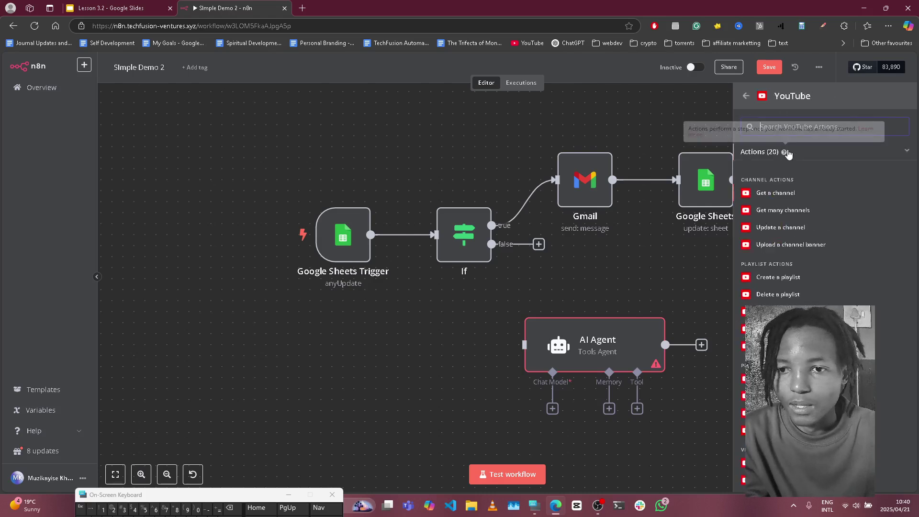
{"action": "scroll", "coordinate": [809, 252], "scroll_direction": "down", "scroll_amount": 3}
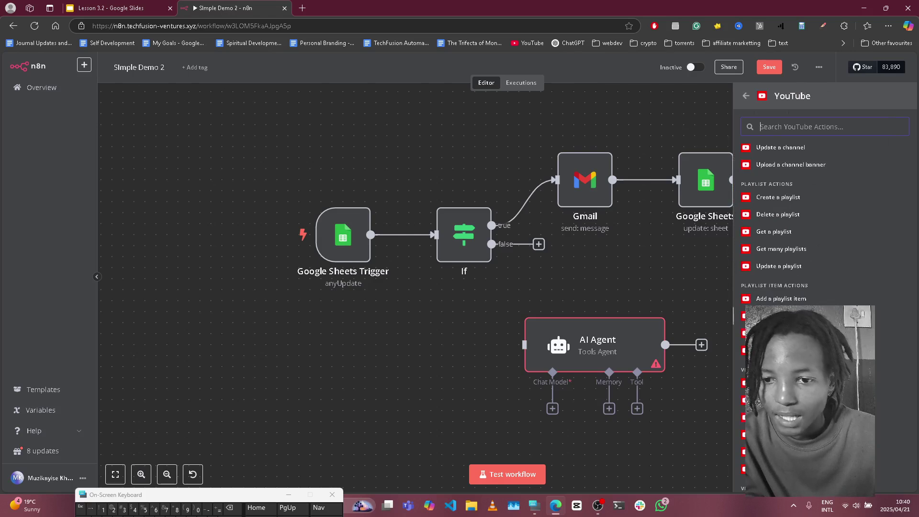
{"action": "scroll", "coordinate": [799, 270], "scroll_direction": "down", "scroll_amount": 1}
{"action": "scroll", "coordinate": [823, 297], "scroll_direction": "down", "scroll_amount": 2}
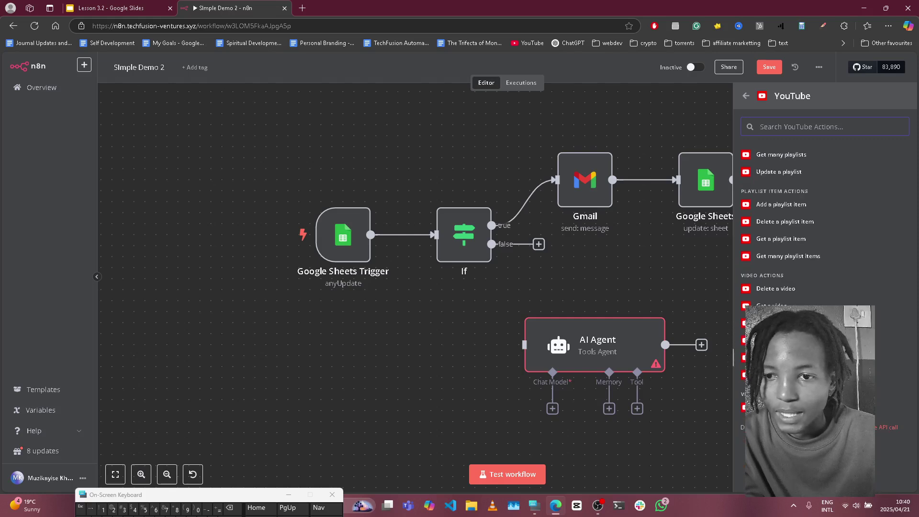
{"action": "scroll", "coordinate": [823, 239], "scroll_direction": "up", "scroll_amount": 5}
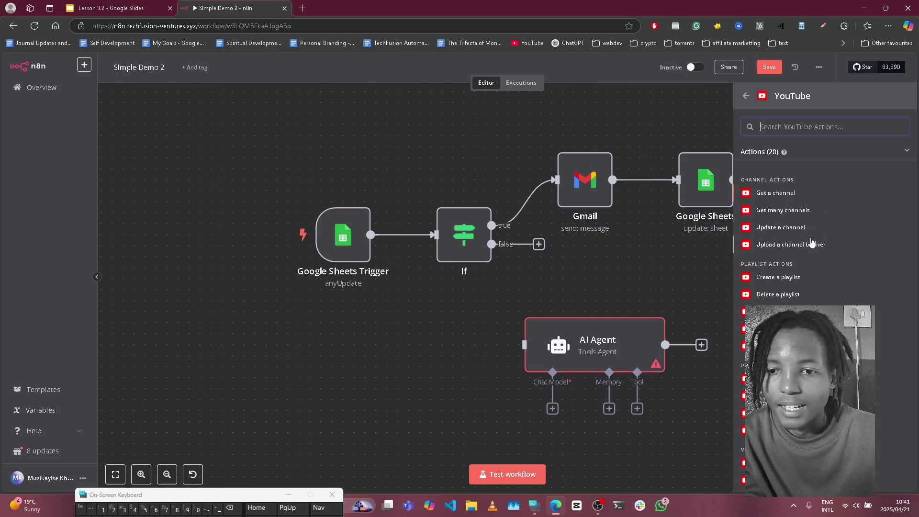
{"action": "left_click", "coordinate": [789, 193]}
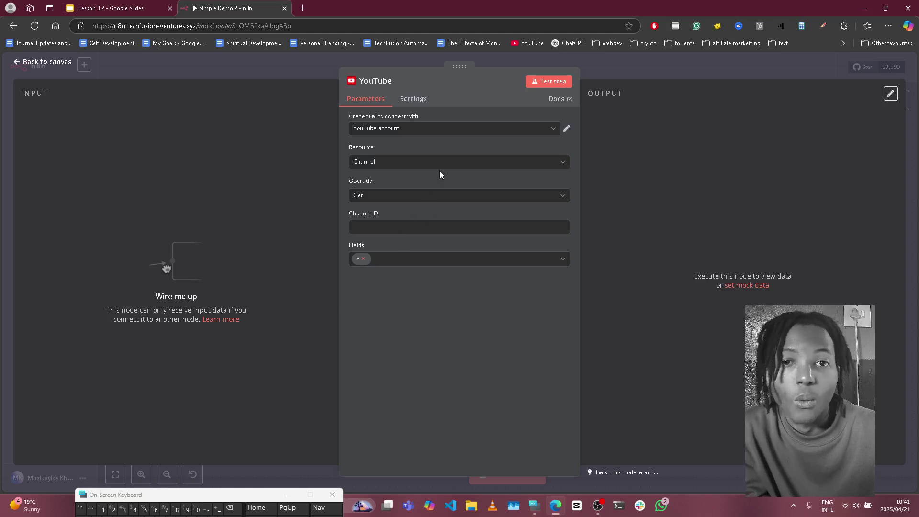
{"action": "left_click", "coordinate": [598, 60]}
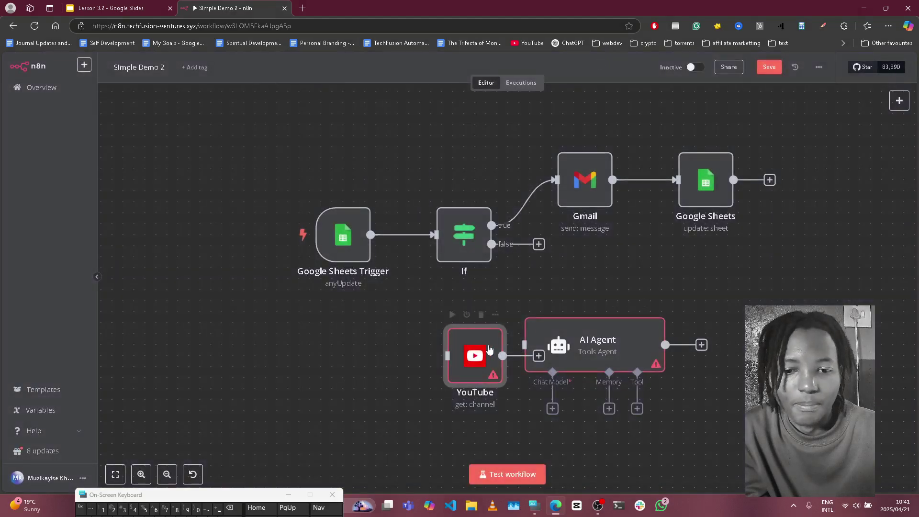
{"action": "left_click_drag", "start_coordinate": [477, 356], "coordinate": [454, 356]}
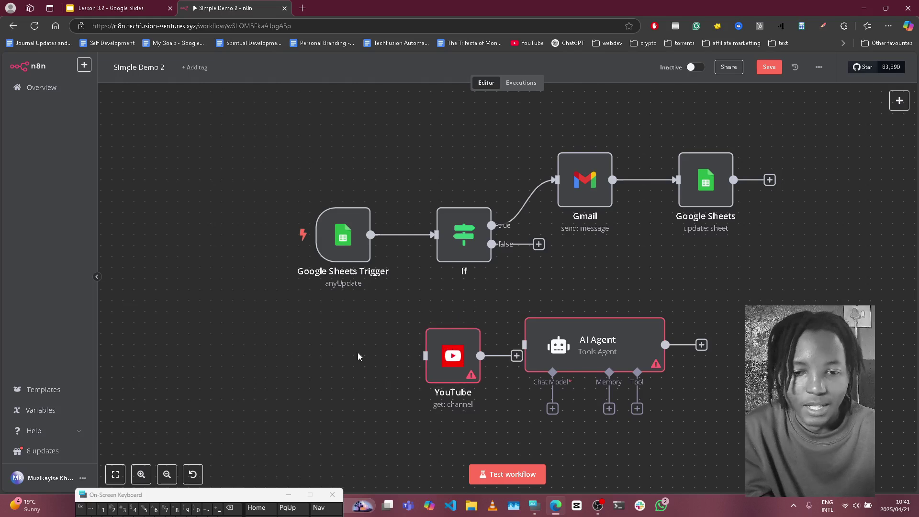
Add an HTTP Request node to the canvas as an example of a core node
{"action": "right_click", "coordinate": [305, 341]}
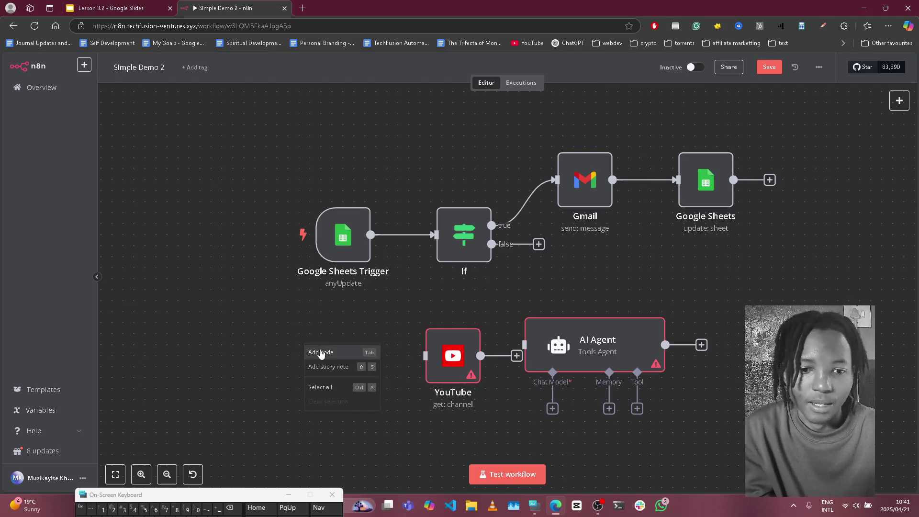
{"action": "left_click", "coordinate": [320, 353]}
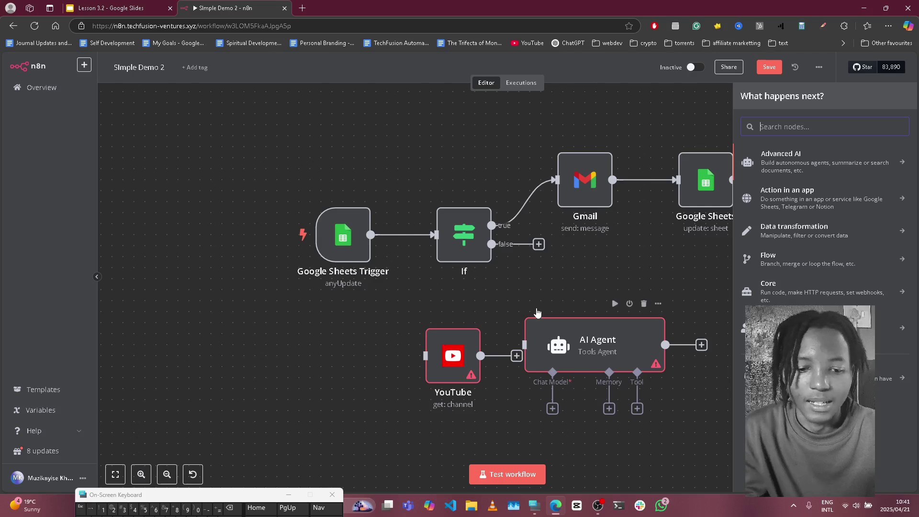
{"action": "type", "text": "ttp"}
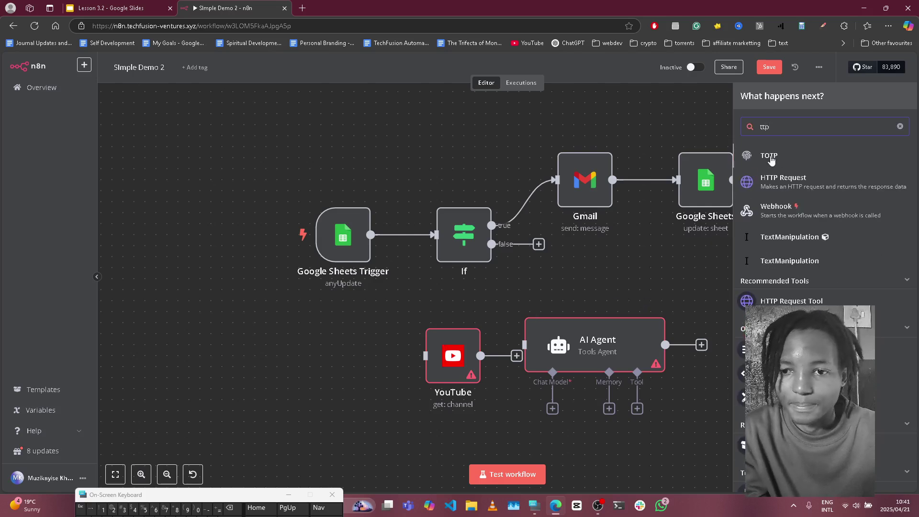
{"action": "left_click", "coordinate": [769, 179]}
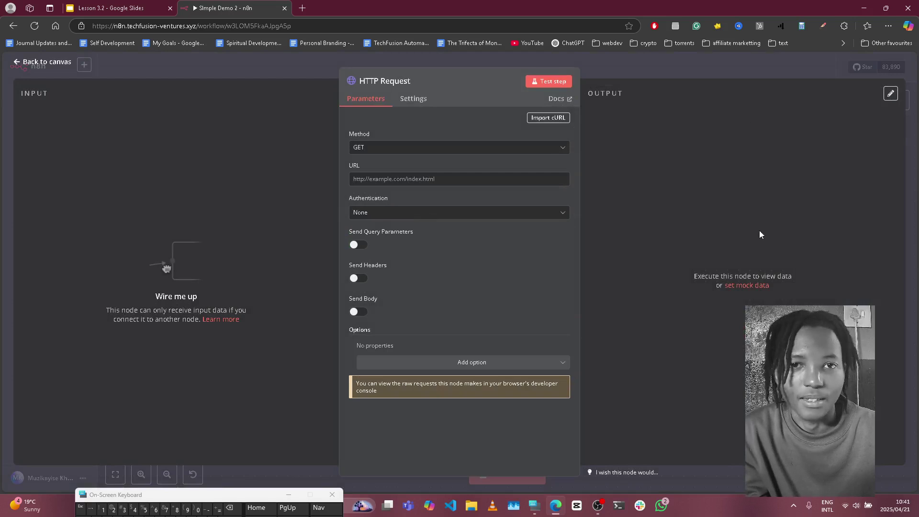
{"action": "left_click", "coordinate": [378, 176]}
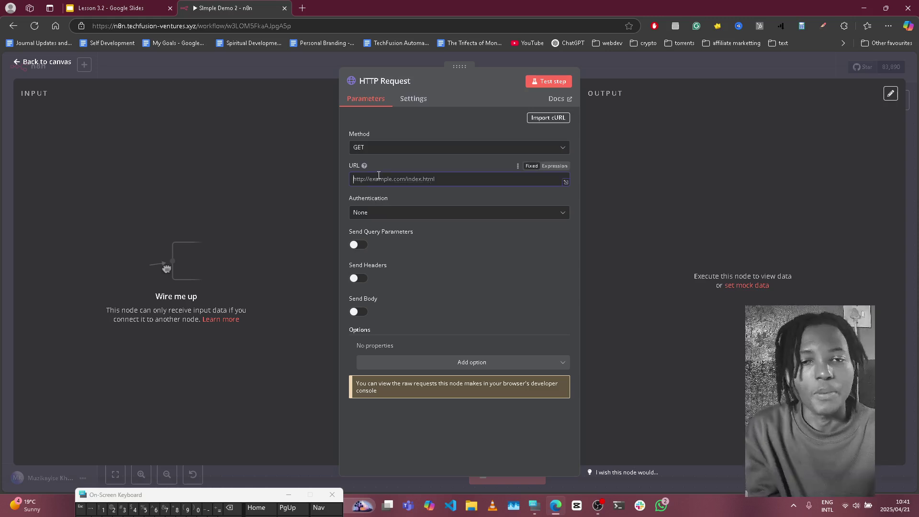
{"action": "type", "text": "ht"}
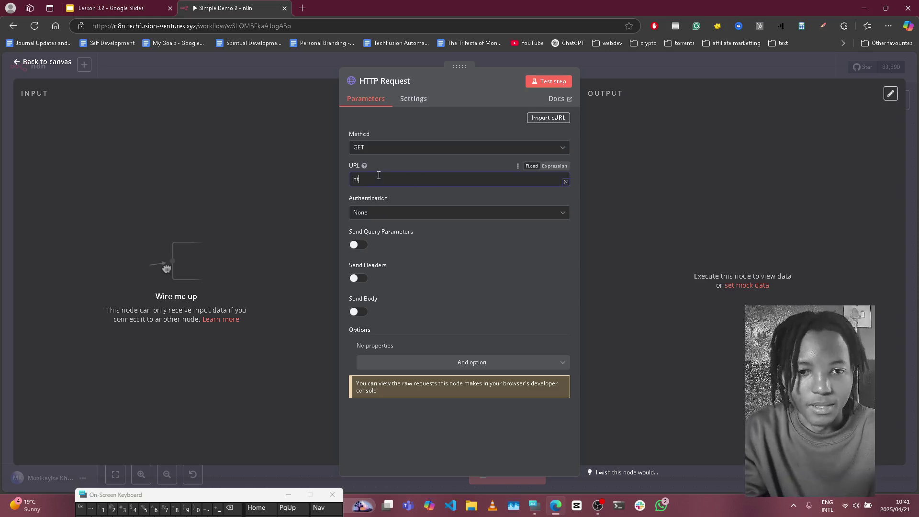
{"action": "type", "text": "tps://"}
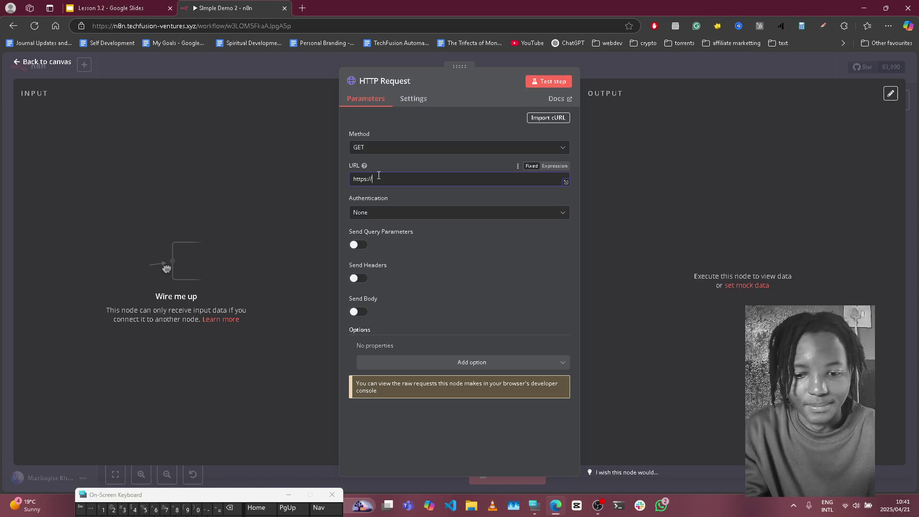
{"action": "type", "text": "youtube"}
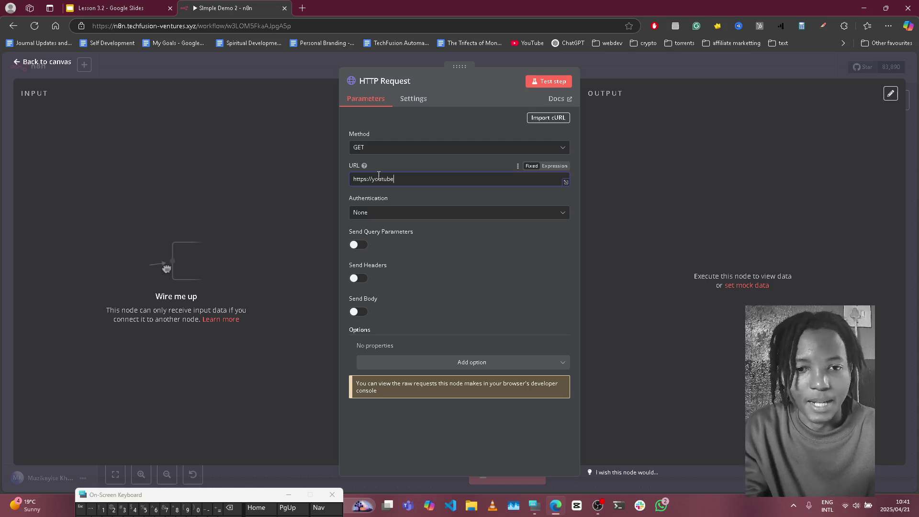
{"action": "type", "text": "..."}
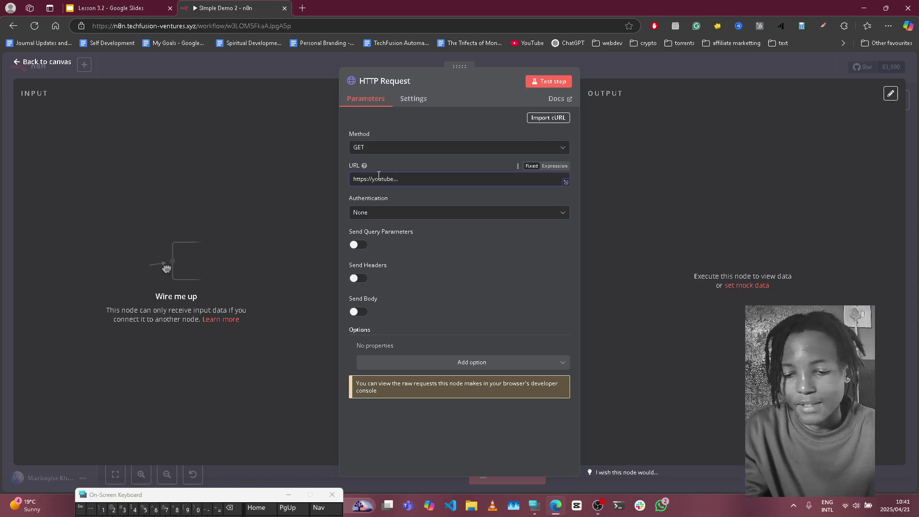
{"action": "type", "text": "/"}
{"action": "type", "text": "chan"}
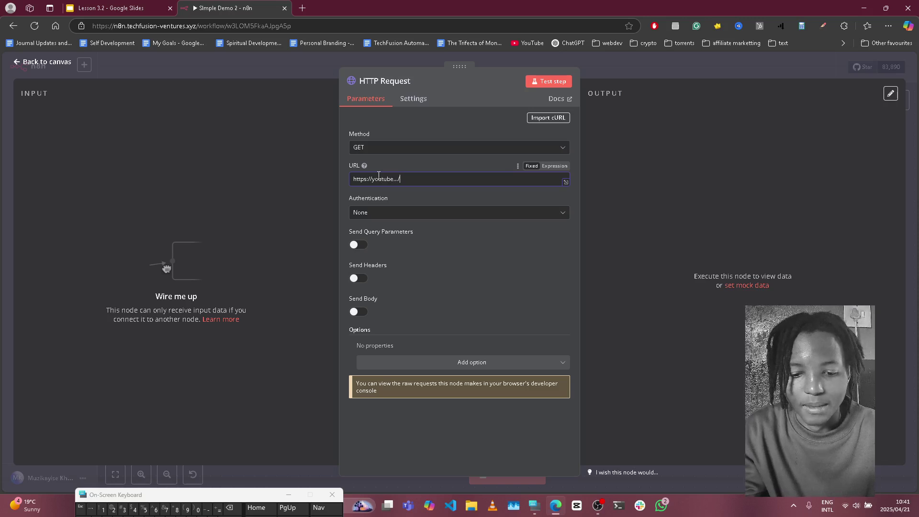
{"action": "type", "text": "nels"}
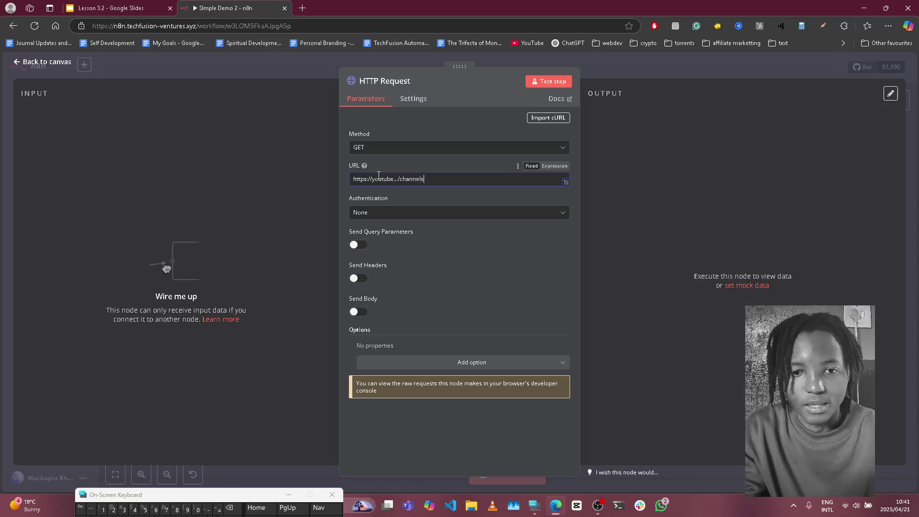
Set the request's authentication to Predefined Credential Type and choose YouTube OAuth2 API as the credential type
{"action": "left_click", "coordinate": [368, 209]}
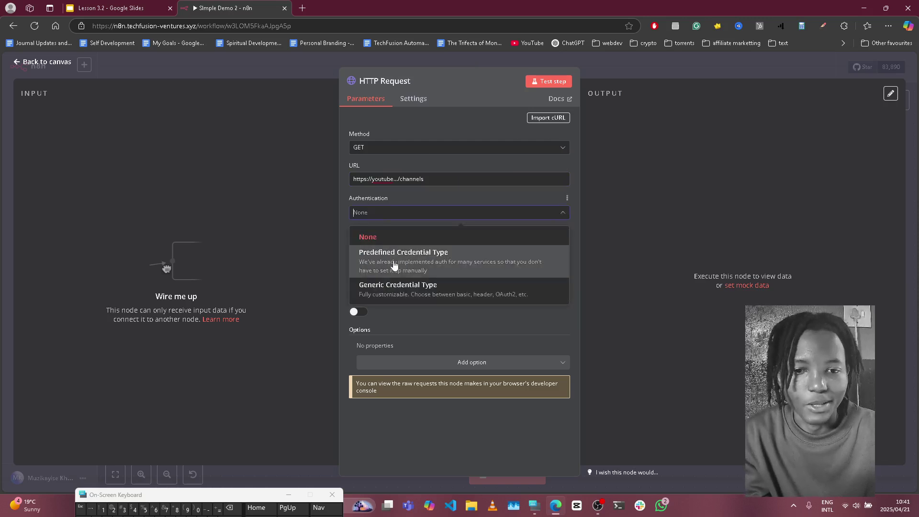
{"action": "left_click", "coordinate": [394, 264]}
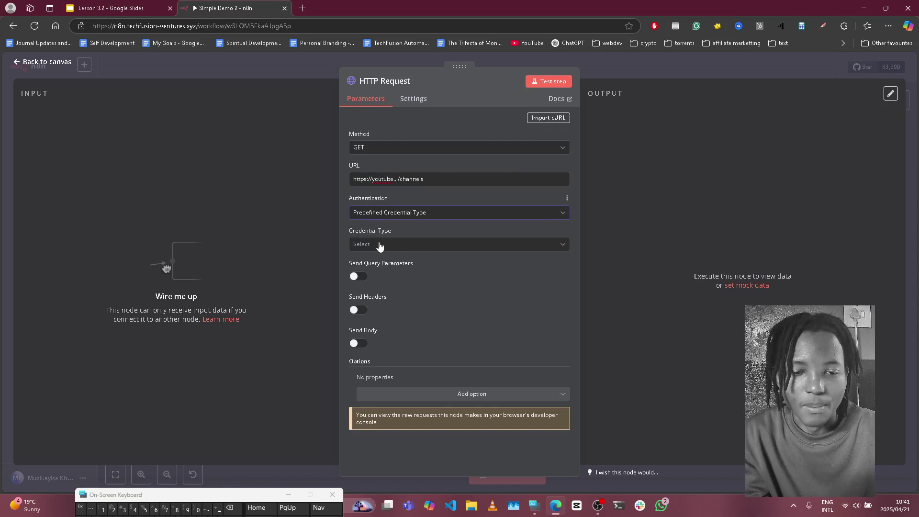
{"action": "left_click", "coordinate": [380, 245]}
{"action": "scroll", "coordinate": [390, 357], "scroll_direction": "down", "scroll_amount": 10}
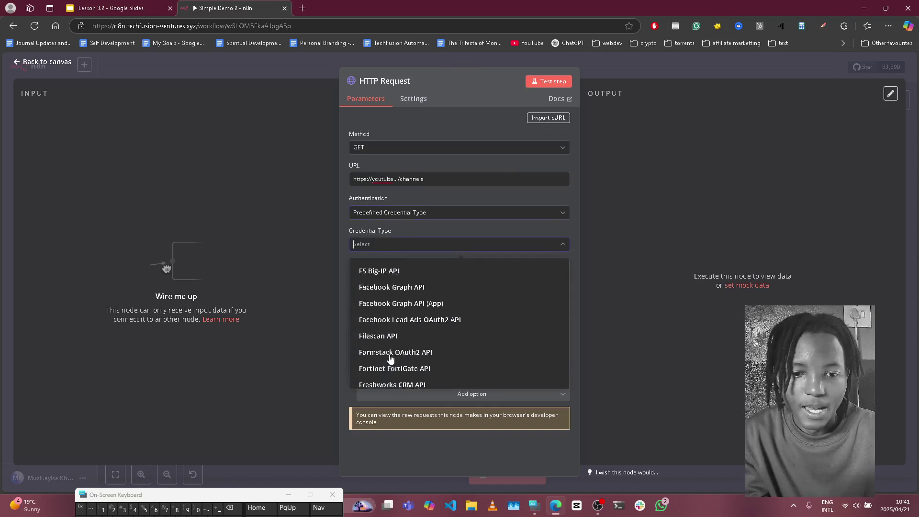
{"action": "scroll", "coordinate": [390, 358], "scroll_direction": "down", "scroll_amount": 20}
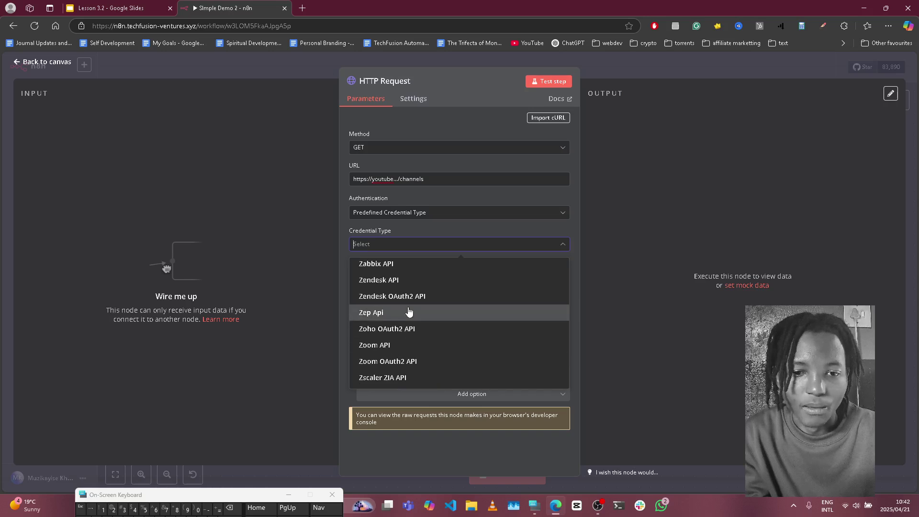
{"action": "scroll", "coordinate": [410, 312], "scroll_direction": "up", "scroll_amount": 2}
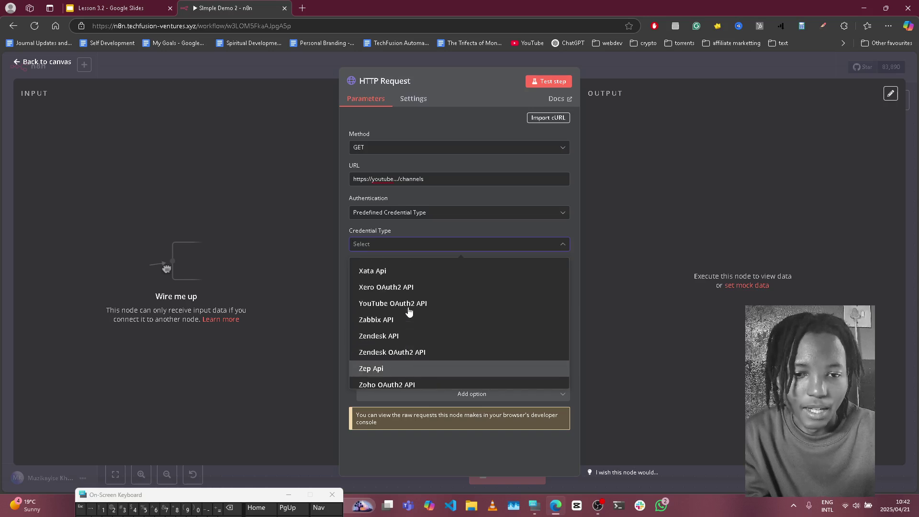
{"action": "left_click", "coordinate": [397, 287]}
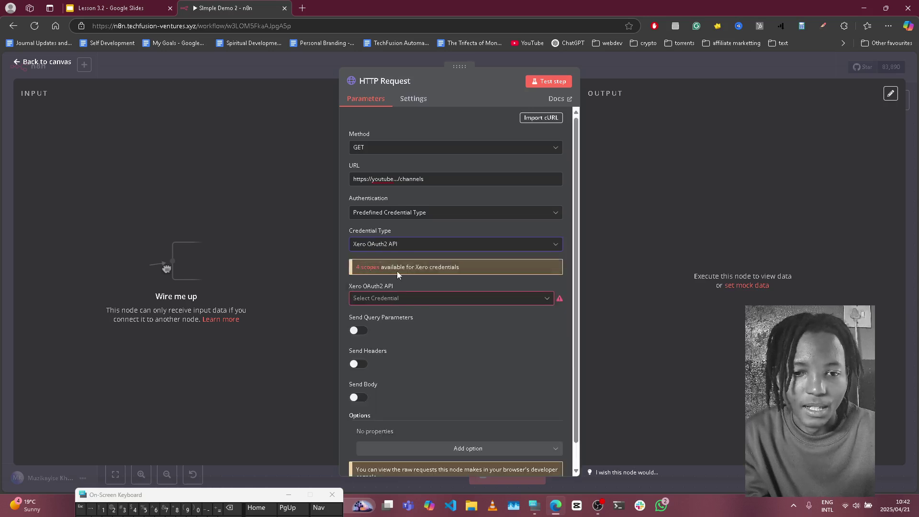
{"action": "left_click", "coordinate": [388, 243]}
{"action": "left_click", "coordinate": [412, 302]}
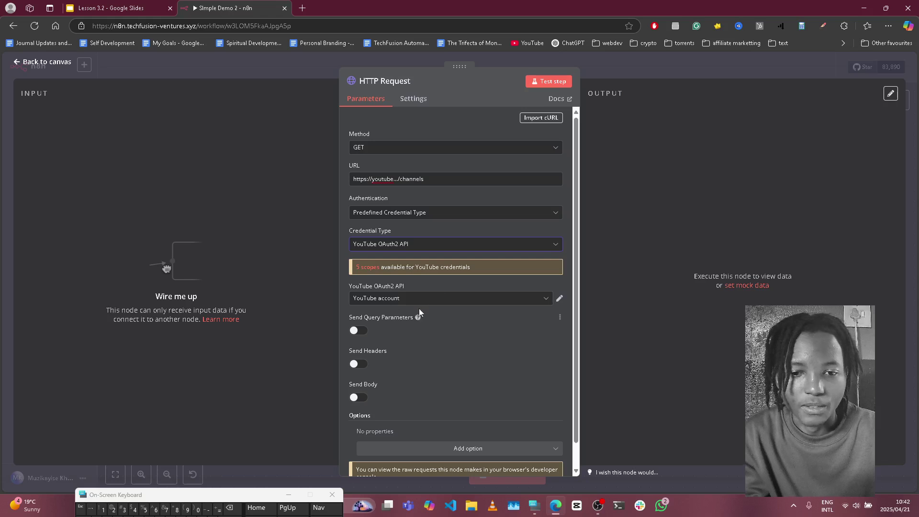
Enable sending query parameters and define one named part with the value statistics,snippet
{"action": "scroll", "coordinate": [450, 336], "scroll_direction": "down", "scroll_amount": 1}
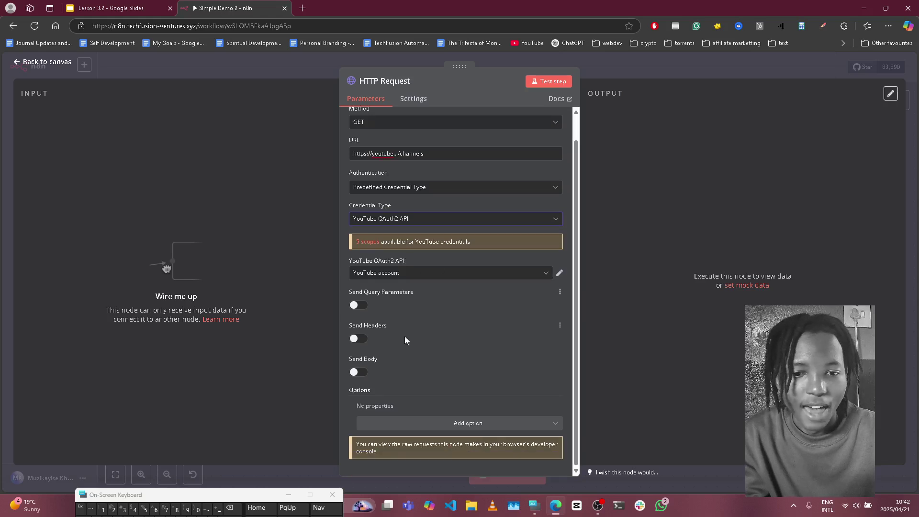
{"action": "left_click", "coordinate": [356, 305]}
{"action": "left_click", "coordinate": [394, 386]}
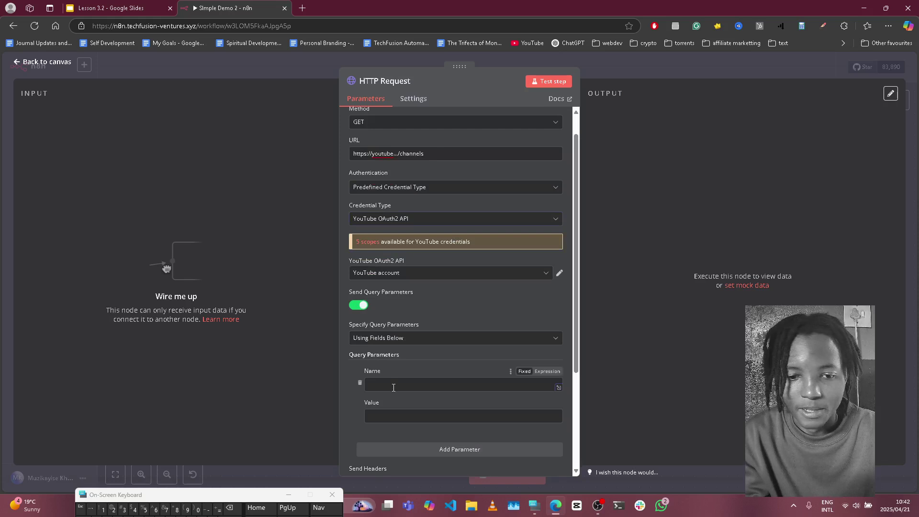
{"action": "type", "text": "part"}
{"action": "left_click", "coordinate": [374, 416]}
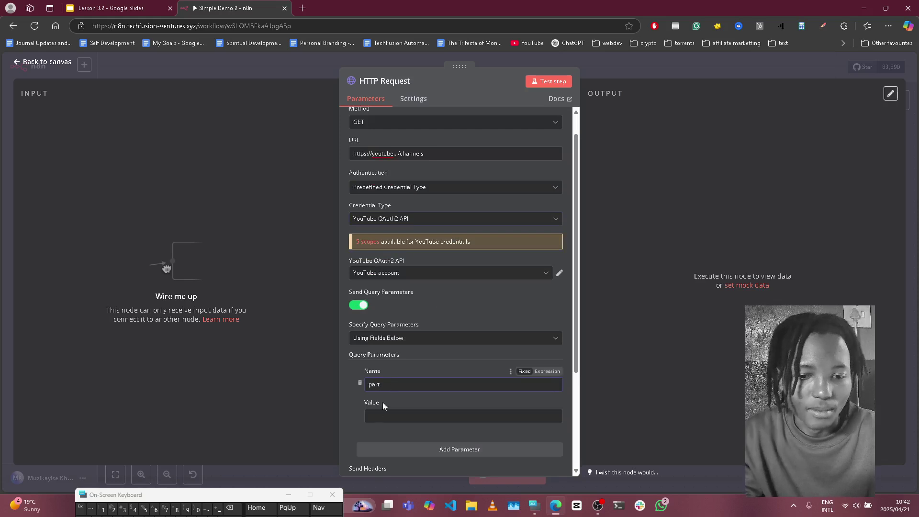
{"action": "type", "text": "statis"}
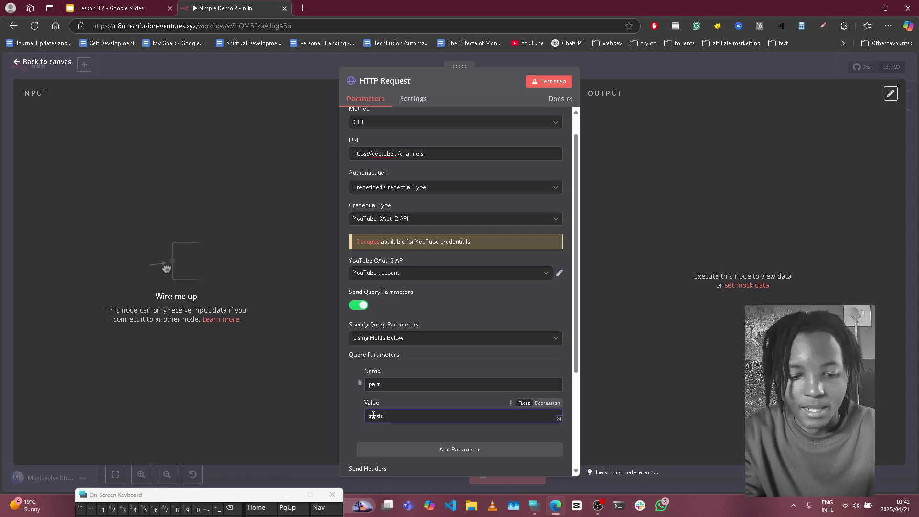
{"action": "type", "text": "tics,"}
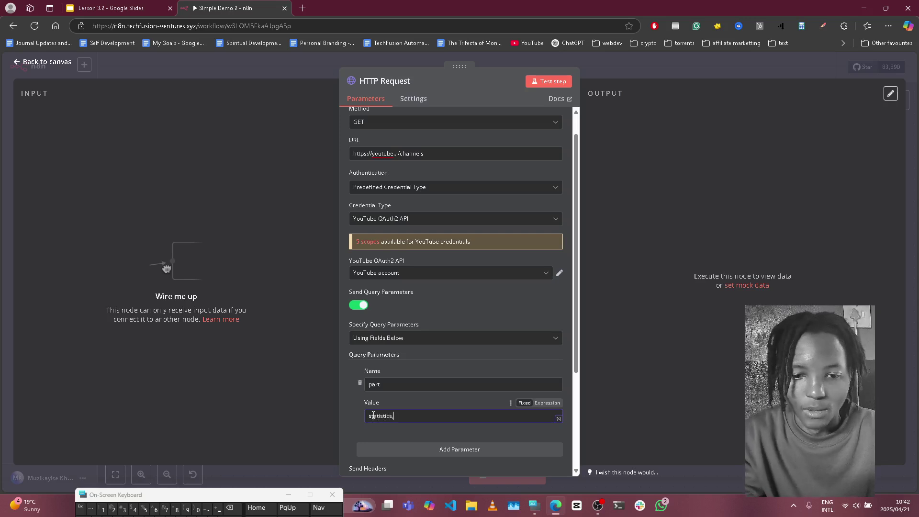
{"action": "type", "text": "snippet"}
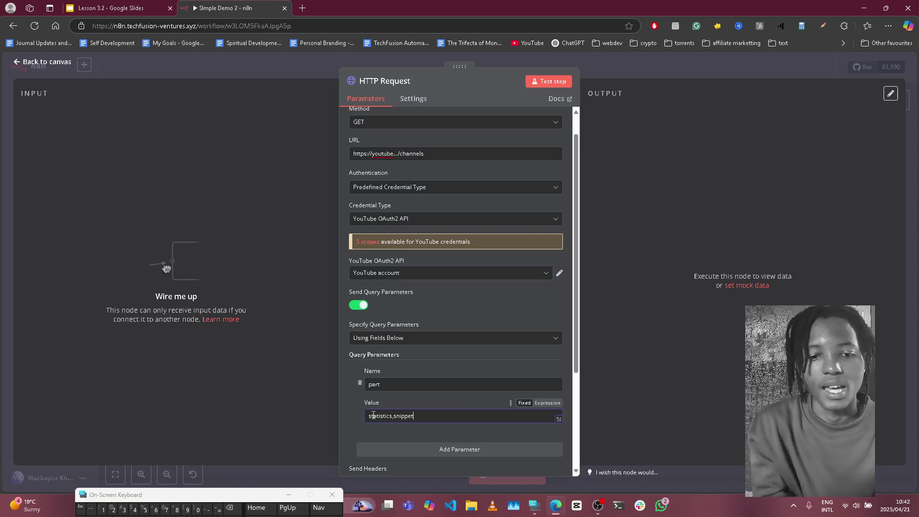
Add a second query parameter named sort with the value relevance
{"action": "left_click", "coordinate": [406, 449]}
{"action": "scroll", "coordinate": [408, 442], "scroll_direction": "down", "scroll_amount": 3}
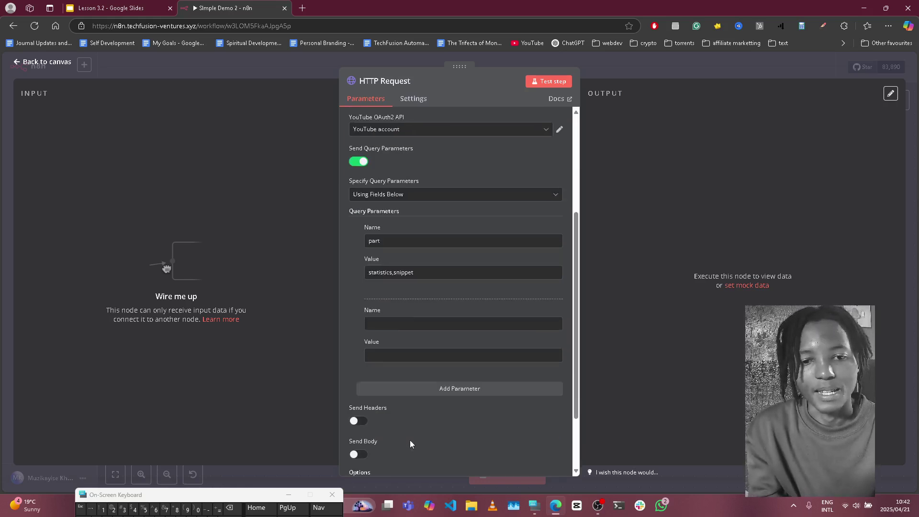
{"action": "left_click", "coordinate": [392, 323]}
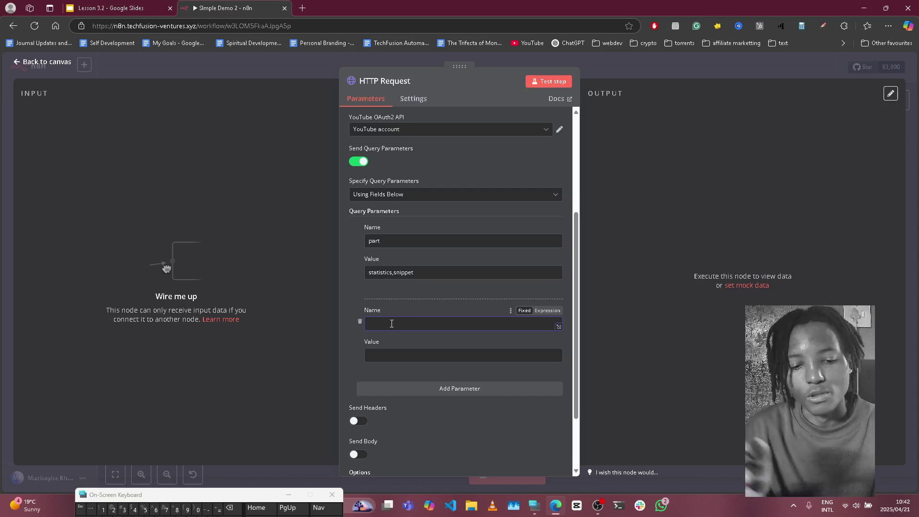
{"action": "type", "text": "sort"}
{"action": "left_click", "coordinate": [382, 355]}
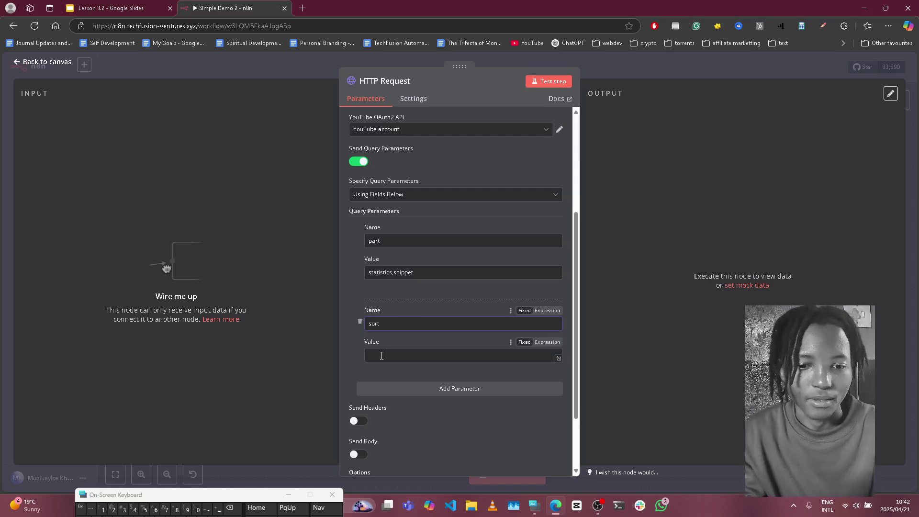
{"action": "type", "text": "relevance"}
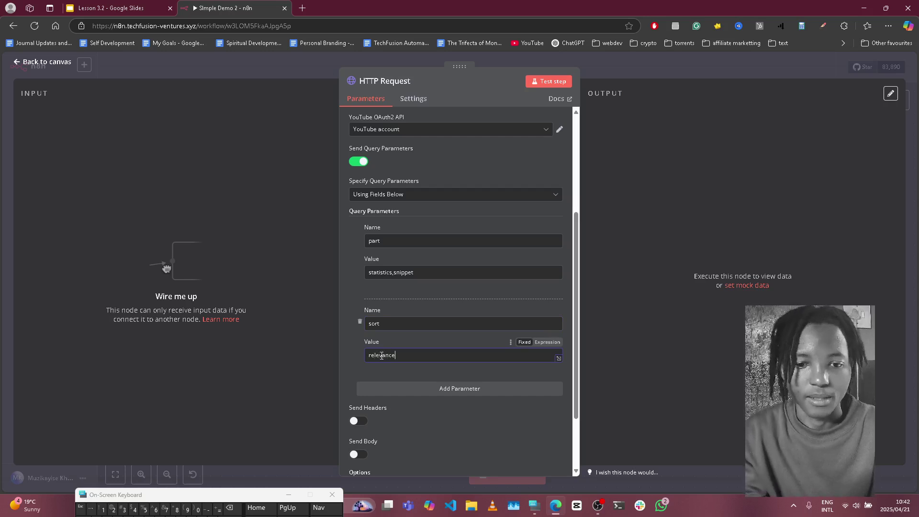
Return to the canvas and space out the HTTP Request and YouTube nodes in a row beside the AI Agent
{"action": "left_click", "coordinate": [627, 74]}
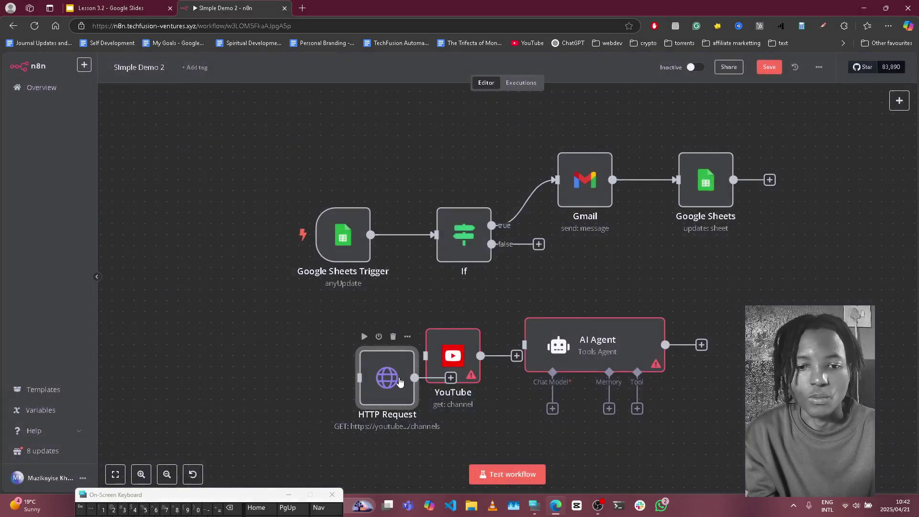
{"action": "left_click_drag", "start_coordinate": [400, 382], "coordinate": [324, 359]}
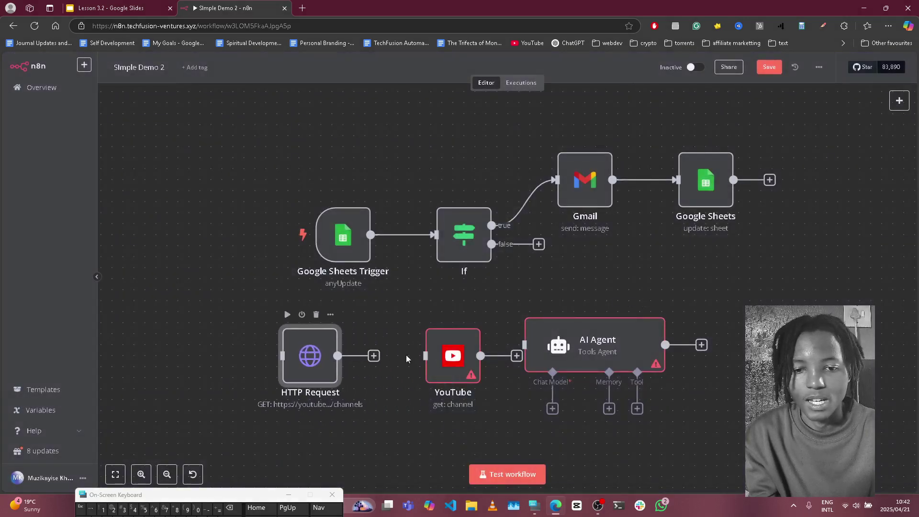
{"action": "left_click_drag", "start_coordinate": [462, 359], "coordinate": [451, 360]}
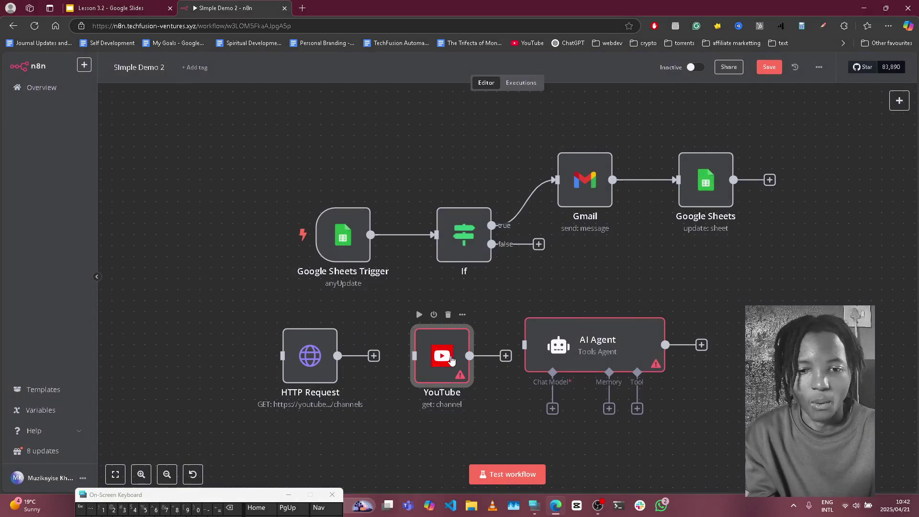
Open the YouTube node to review its get-channel parameters and the required Channel ID, and return to the canvas
{"action": "double_click", "coordinate": [450, 357]}
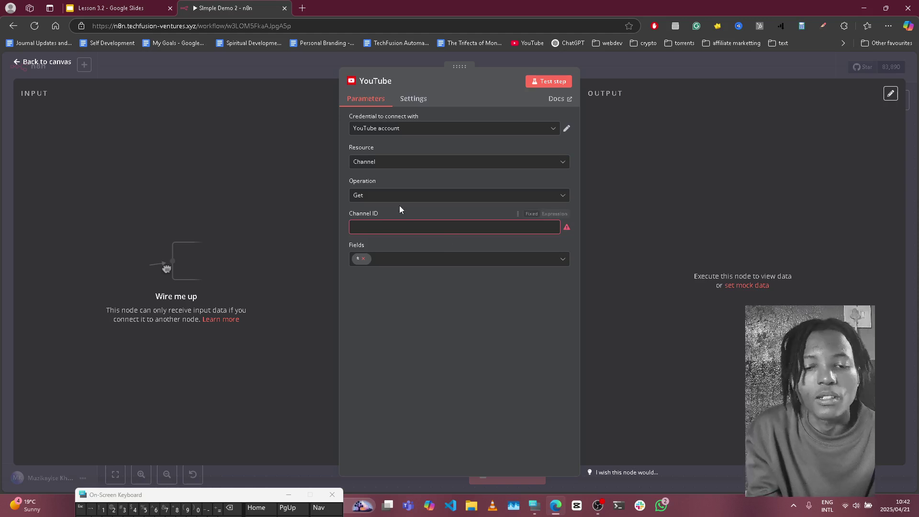
{"action": "mouse_move", "coordinate": [567, 230]}
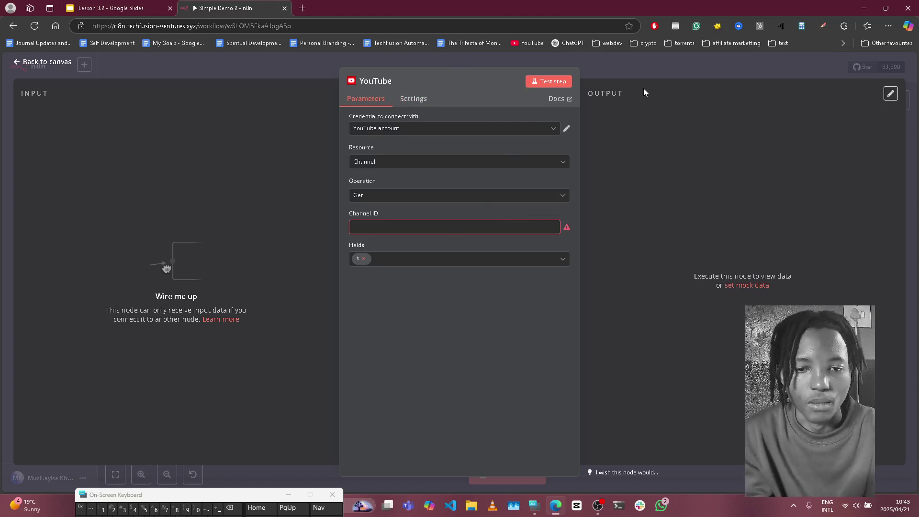
{"action": "left_click", "coordinate": [650, 76]}
Switch to the Lesson 3.2 presentation in Google Slides and advance through Wrapping Up to the closing Ready to Dive Deeper? slide
{"action": "left_click", "coordinate": [103, 7]}
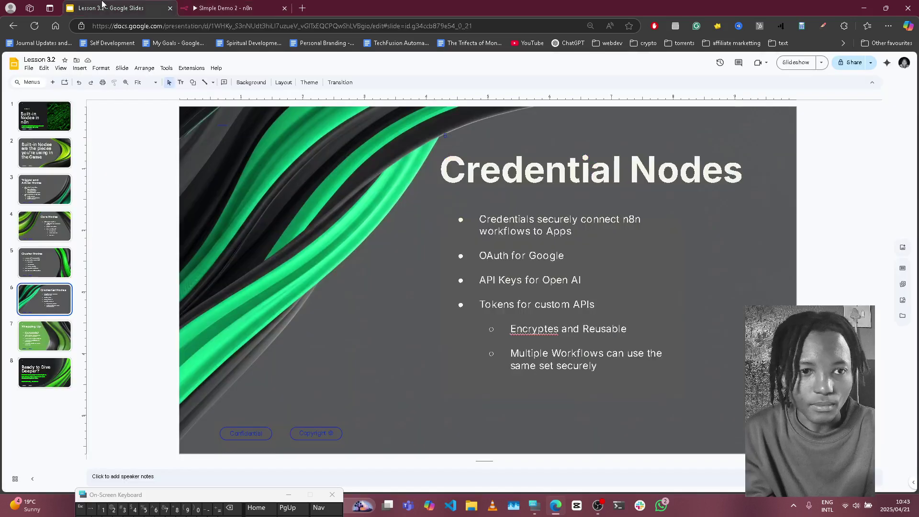
{"action": "key", "text": "Down"}
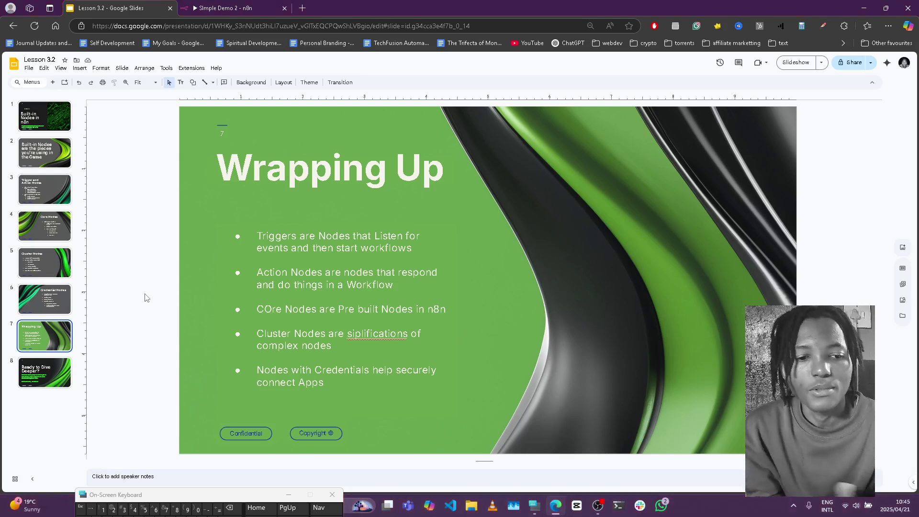
{"action": "key", "text": "Down"}
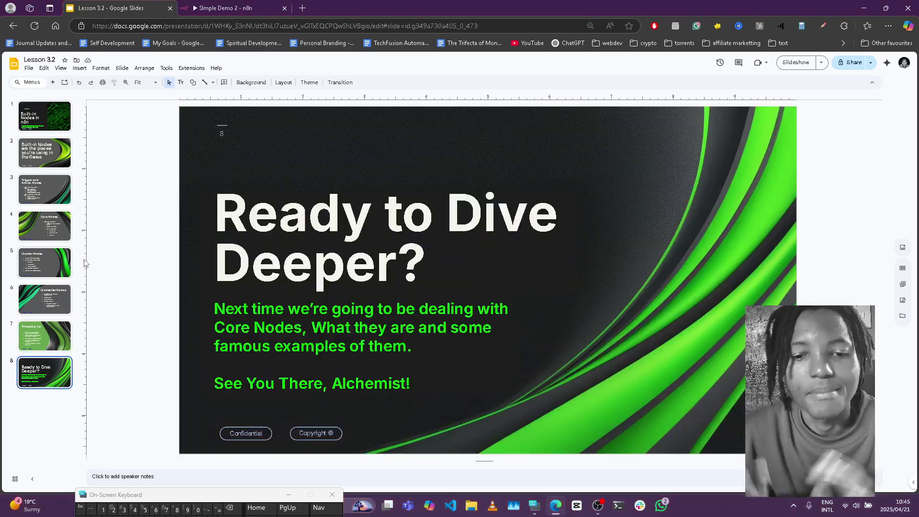